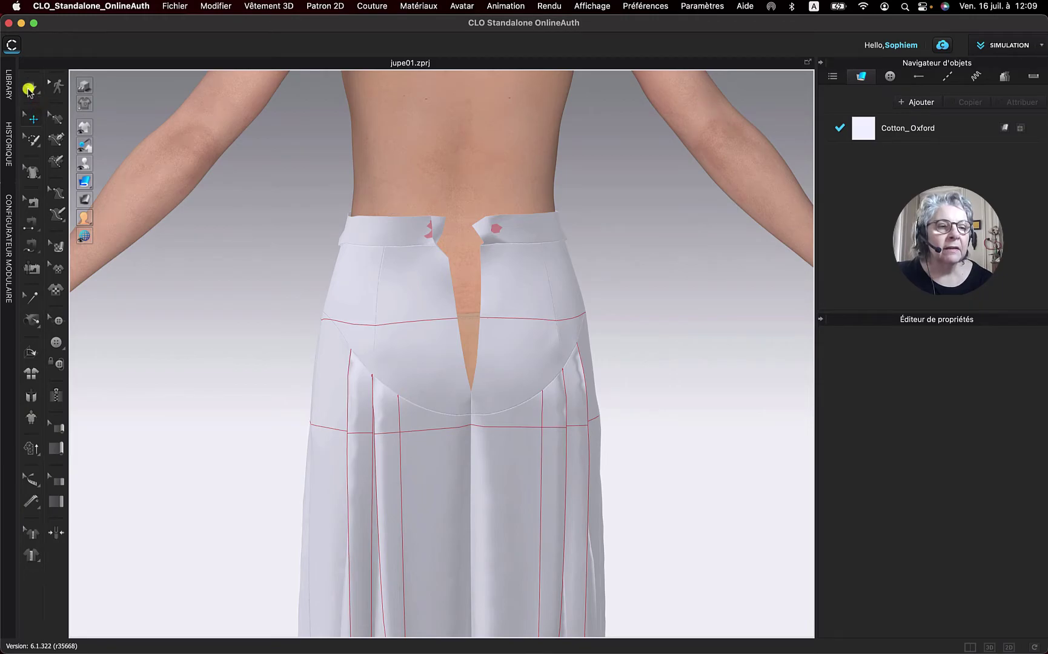
Step: Pull the folded waistband corners at the centre back opening into place during simulation, then deselect the waistband
left_click(454, 231)
left_click_drag(456, 232, 447, 224)
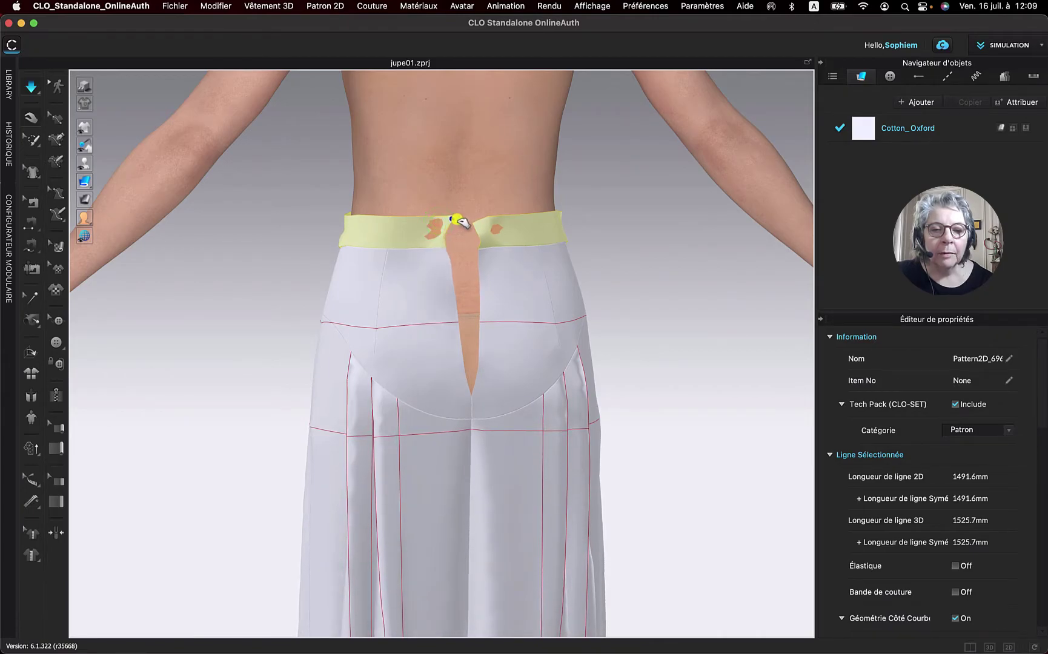
left_click(458, 222)
left_click_drag(481, 227, 466, 226)
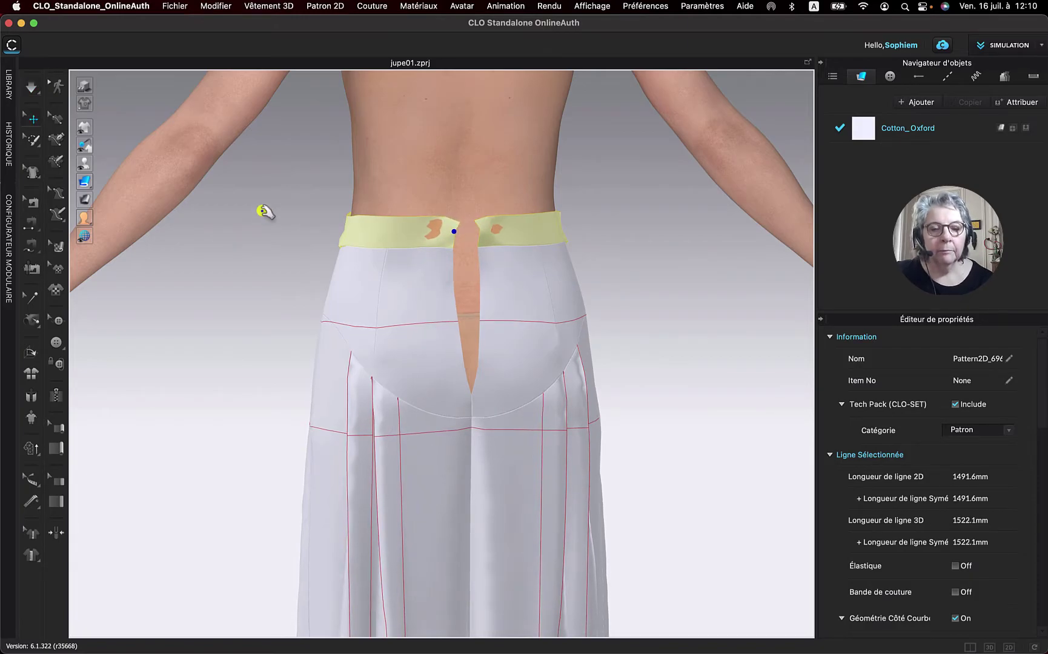
left_click(600, 222)
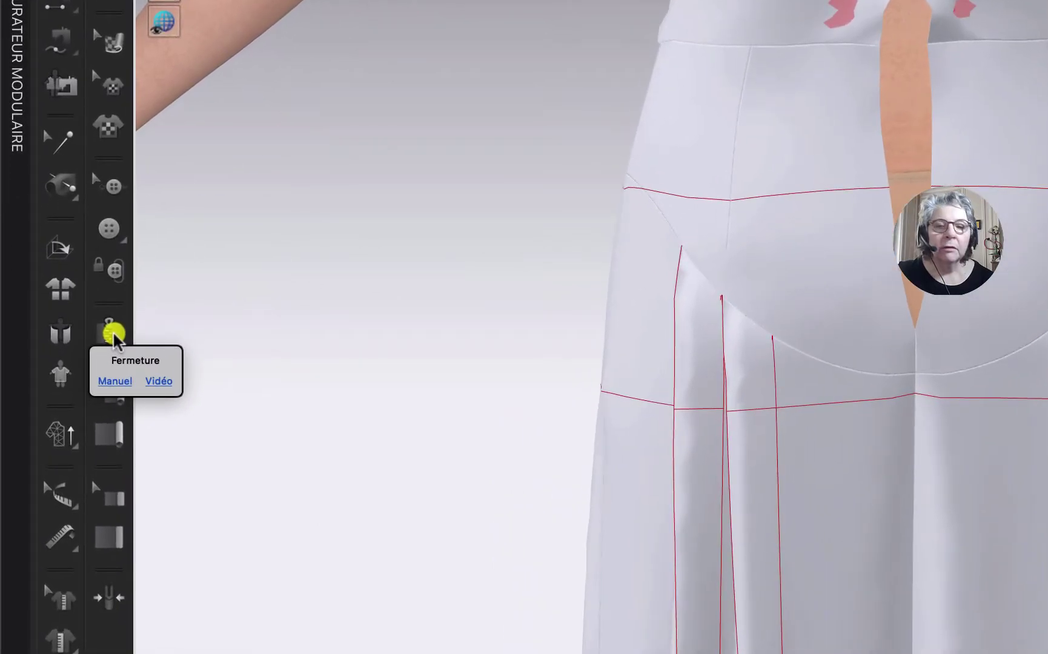
Step: Create a zipper along both edges of the centre back opening, from the waistband's upper edge down to the end of the slit
left_click(113, 333)
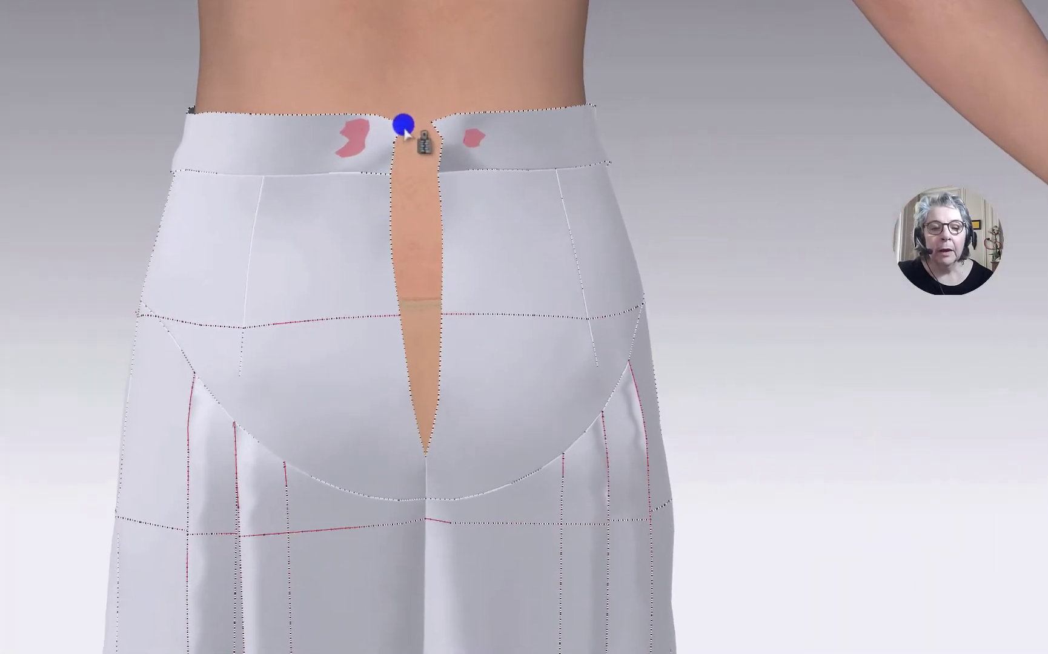
left_click(399, 119)
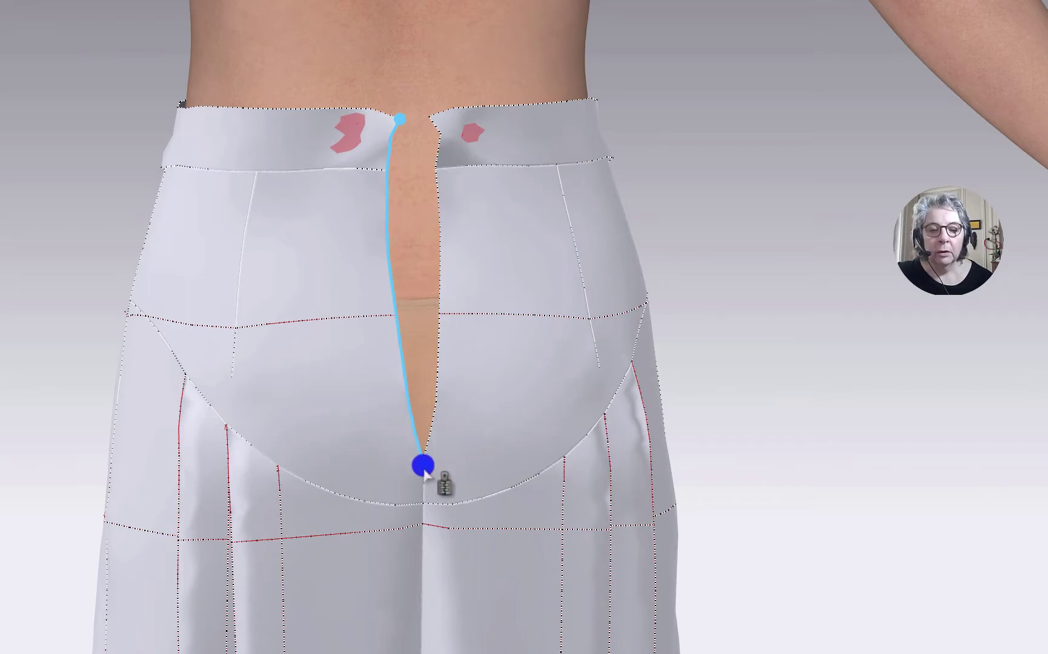
left_click(423, 465)
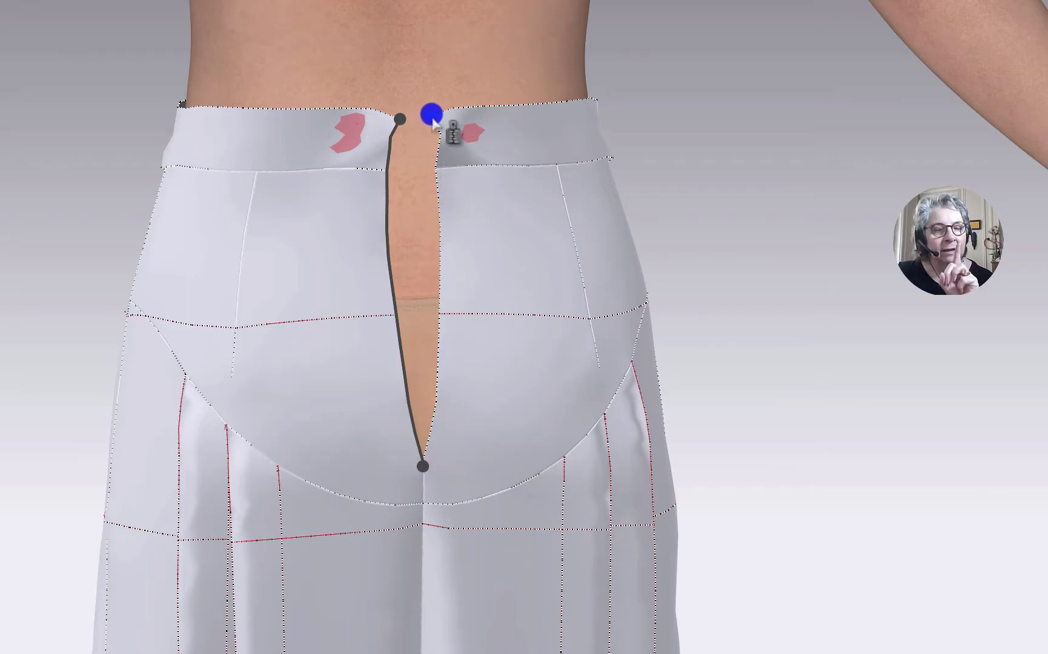
left_click(431, 114)
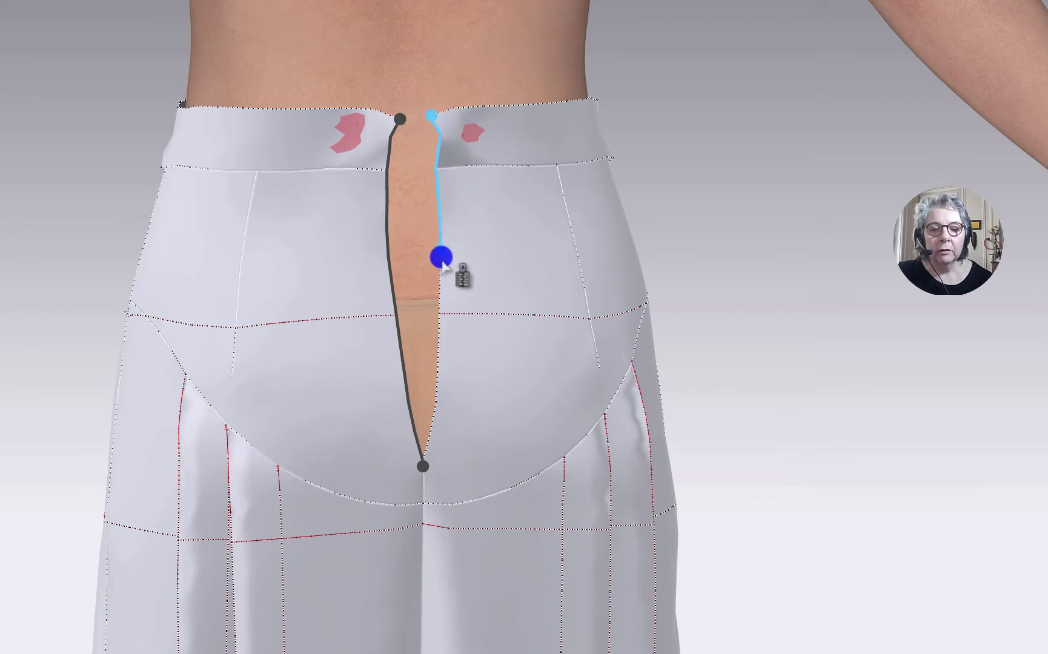
double_click(438, 372)
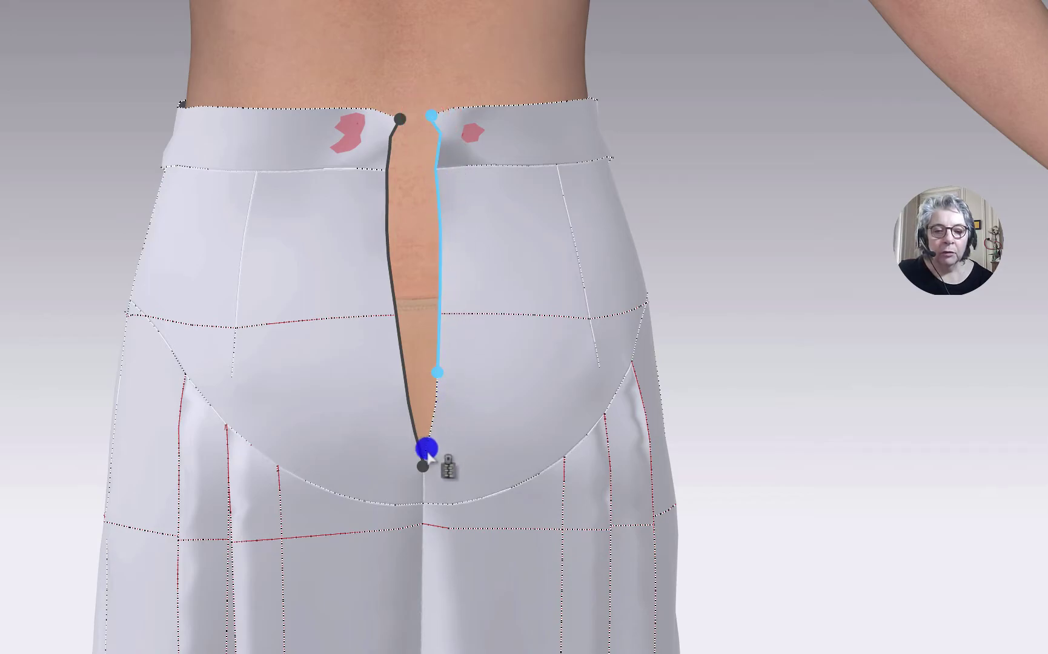
double_click(424, 465)
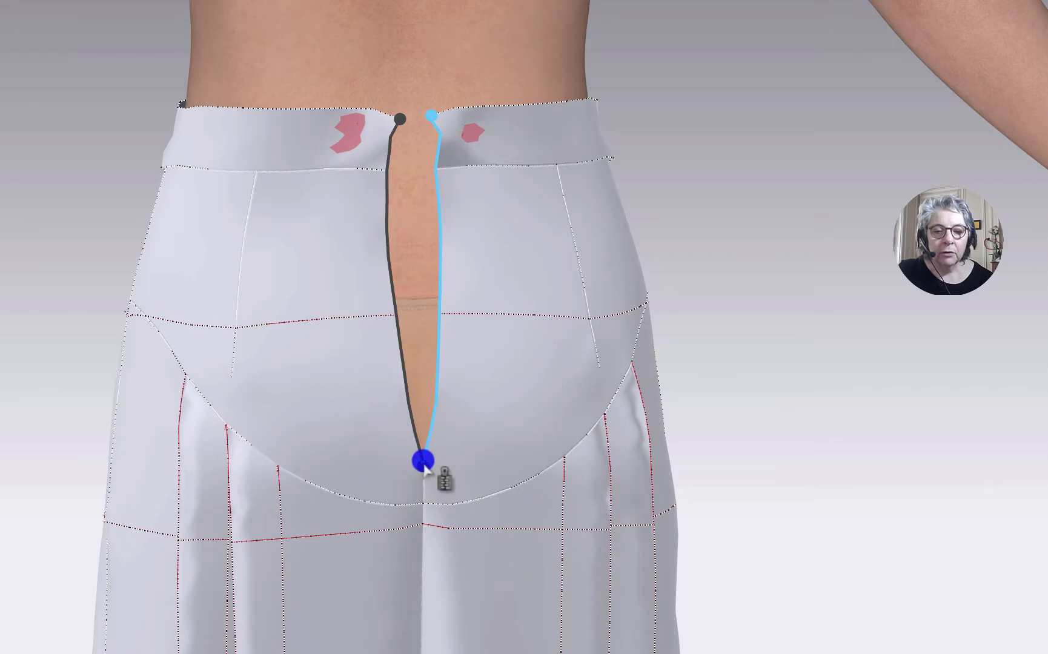
left_click(423, 465)
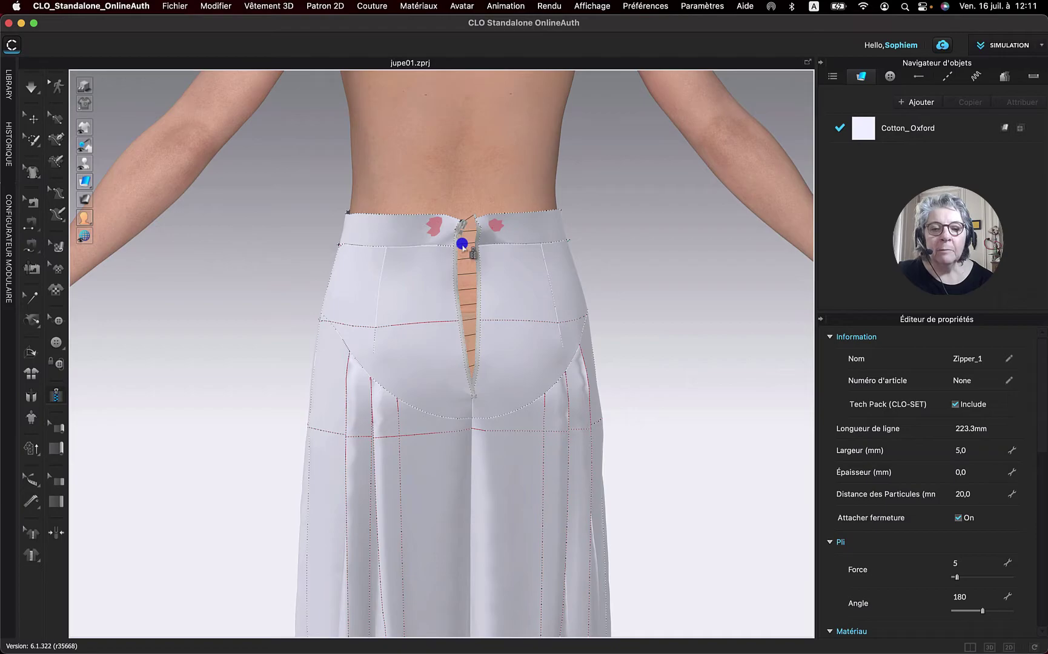
Step: Simulate the garment to close the back zipper, then stop the simulation
scroll(448, 227, "up", 5)
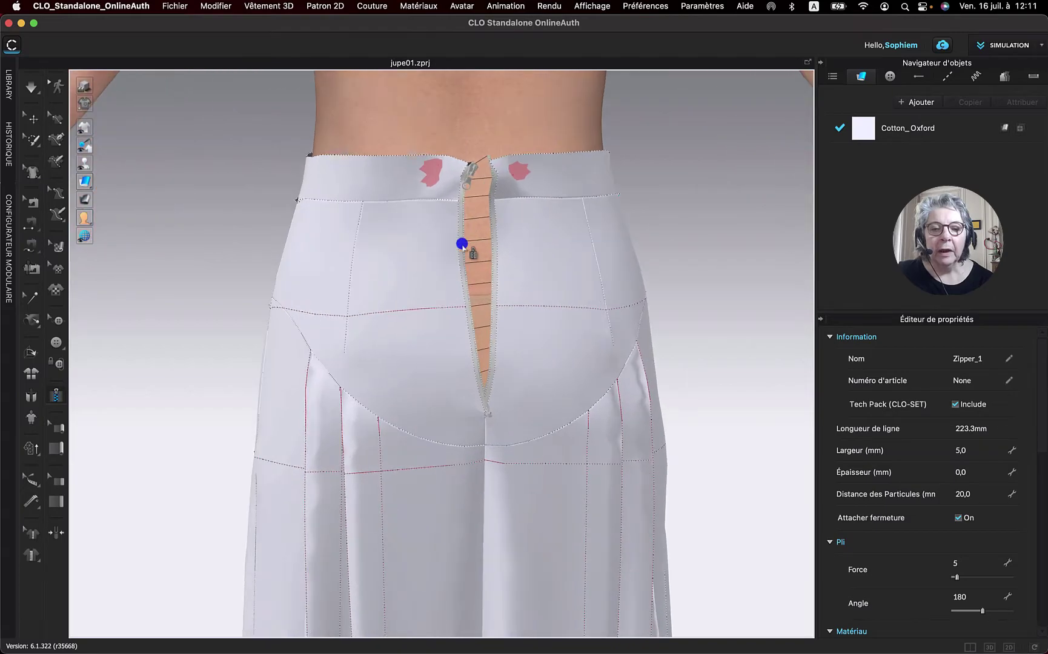
left_click_drag(462, 244, 512, 194)
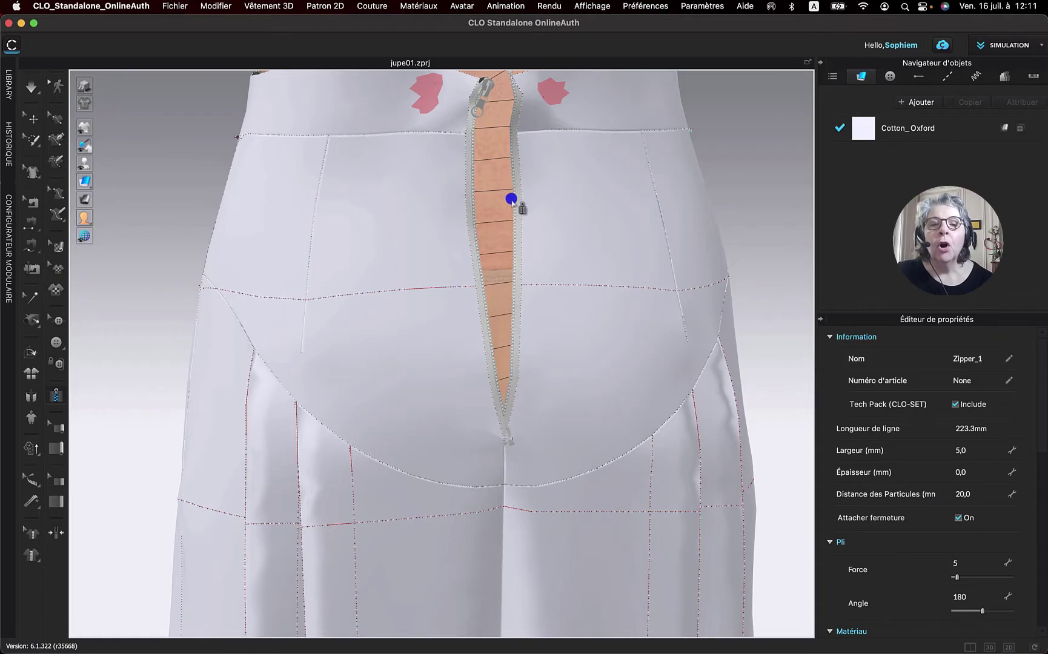
left_click(29, 91)
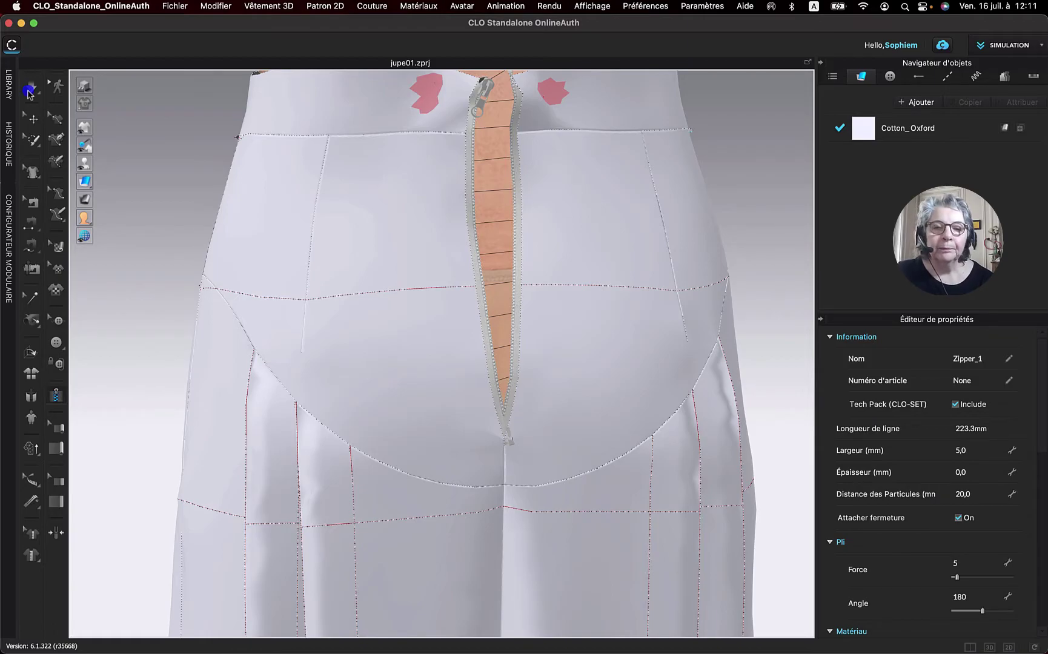
left_click(28, 90)
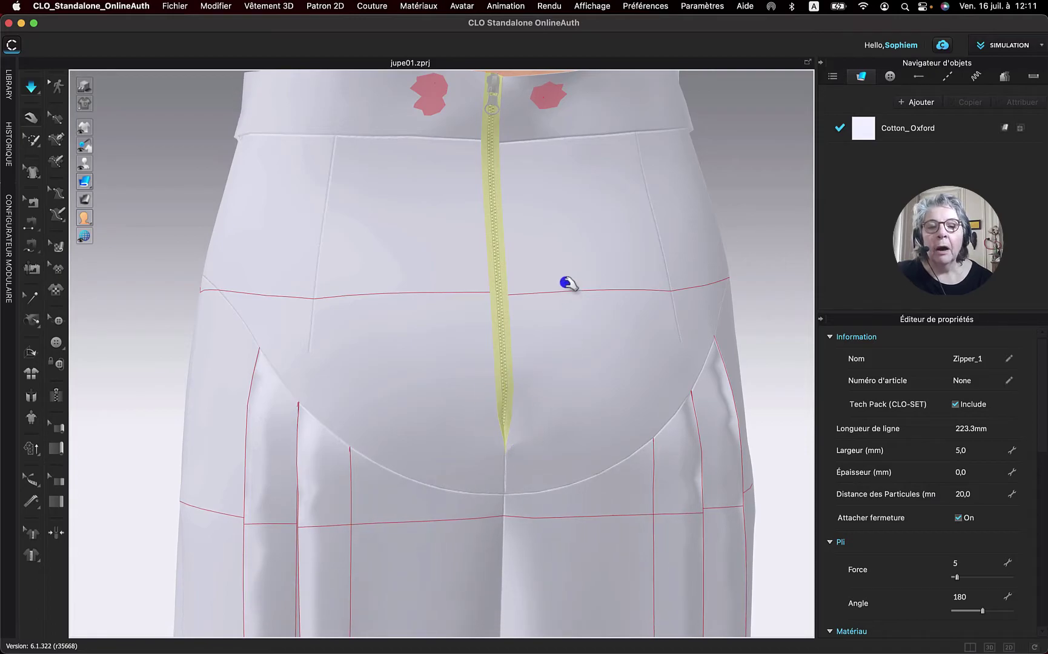
scroll(566, 271, "down", 3)
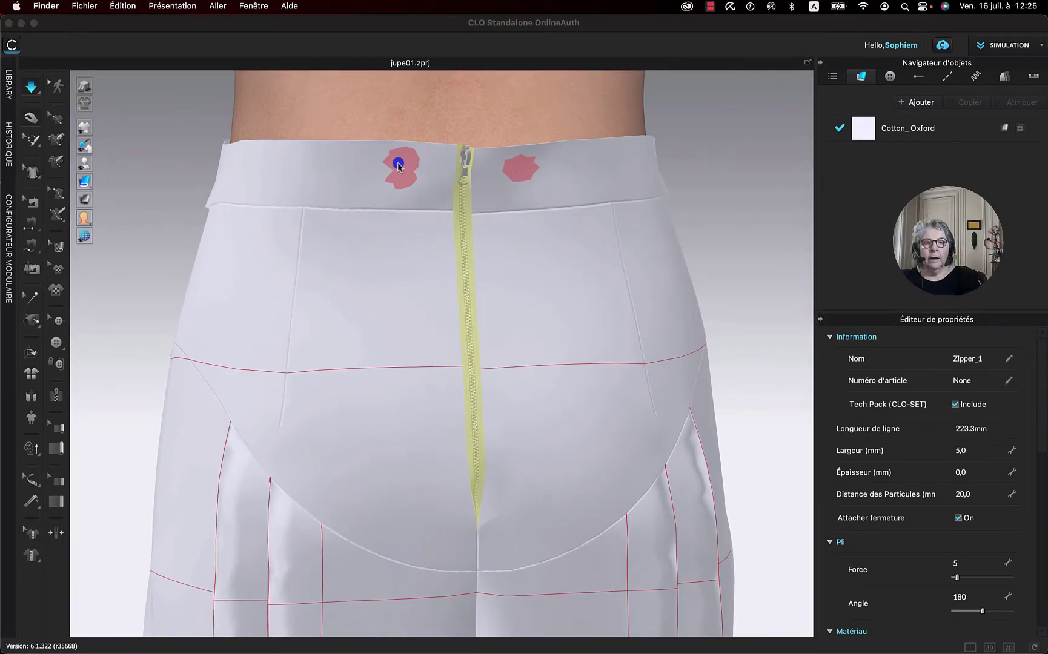
scroll(398, 165, "up", 5)
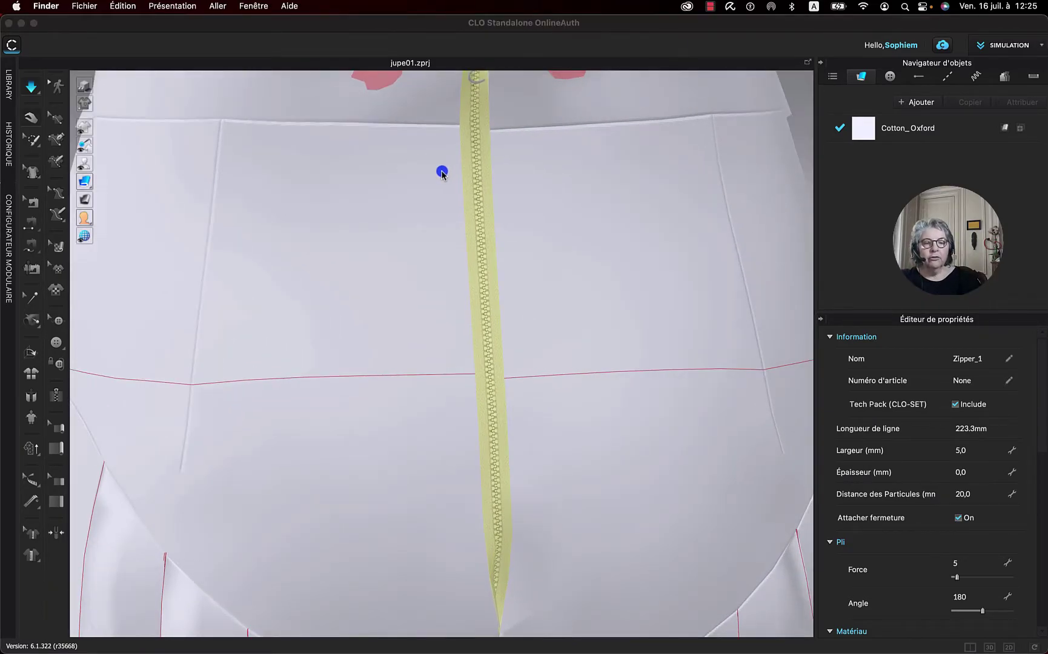
left_click(442, 173)
middle_click_drag(440, 178, 443, 329)
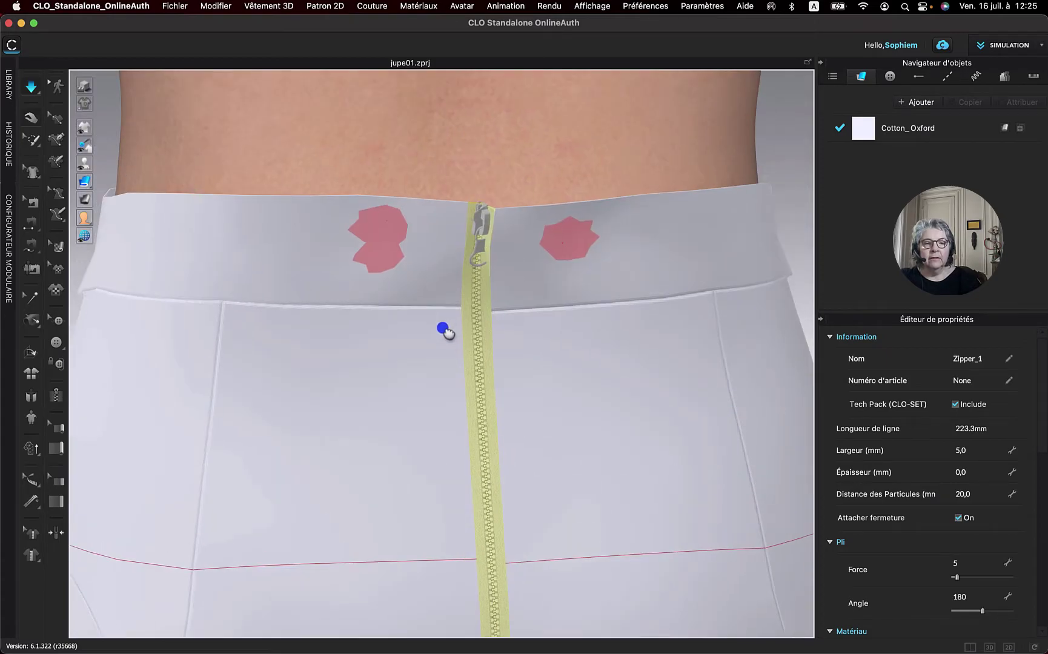
left_click(34, 92)
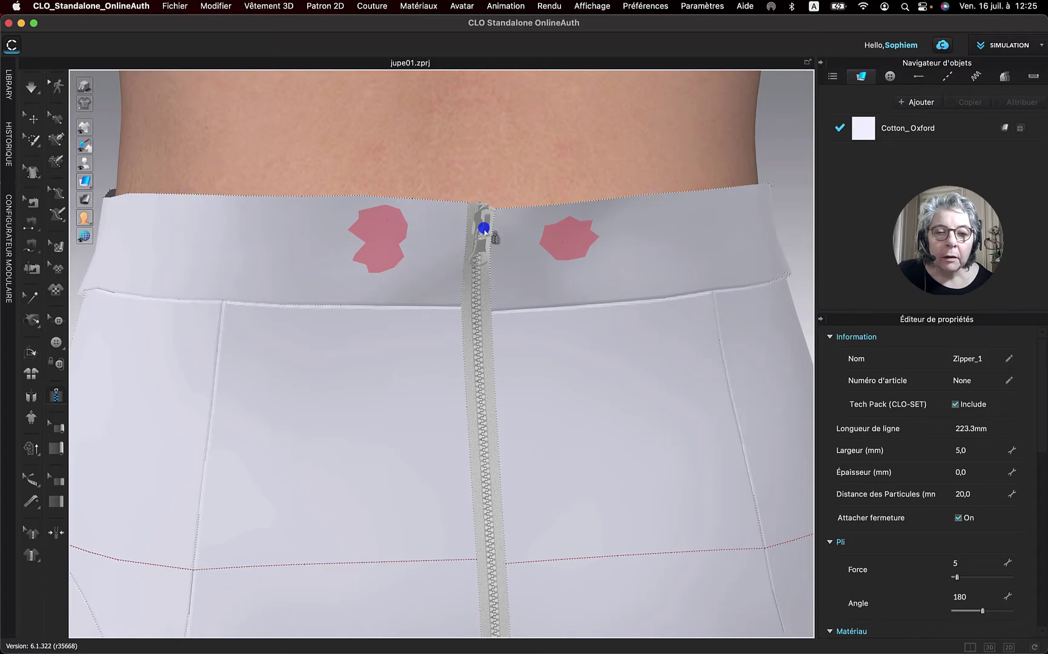
Step: Set the zipper's slider body to the oval shape and its puller to Puller_09
left_click(34, 118)
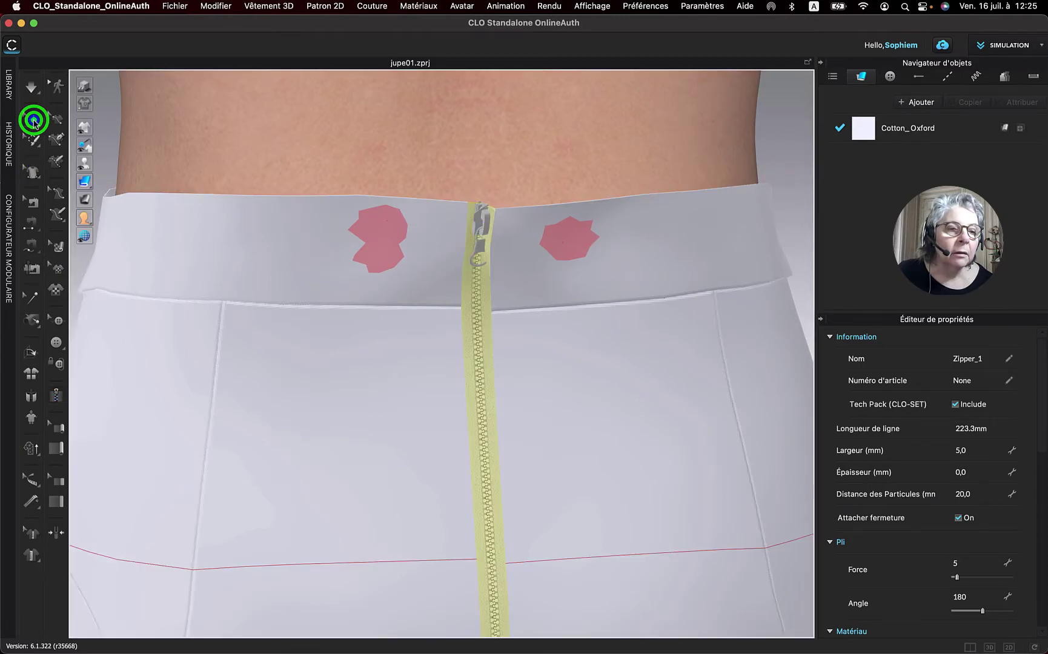
left_click(485, 180)
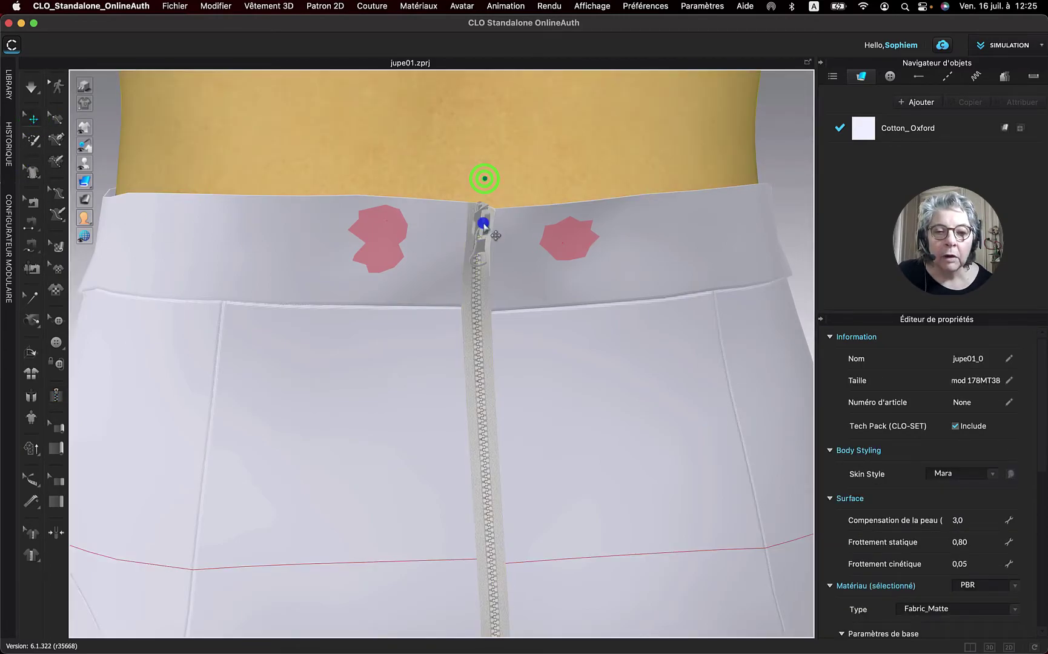
left_click(480, 223)
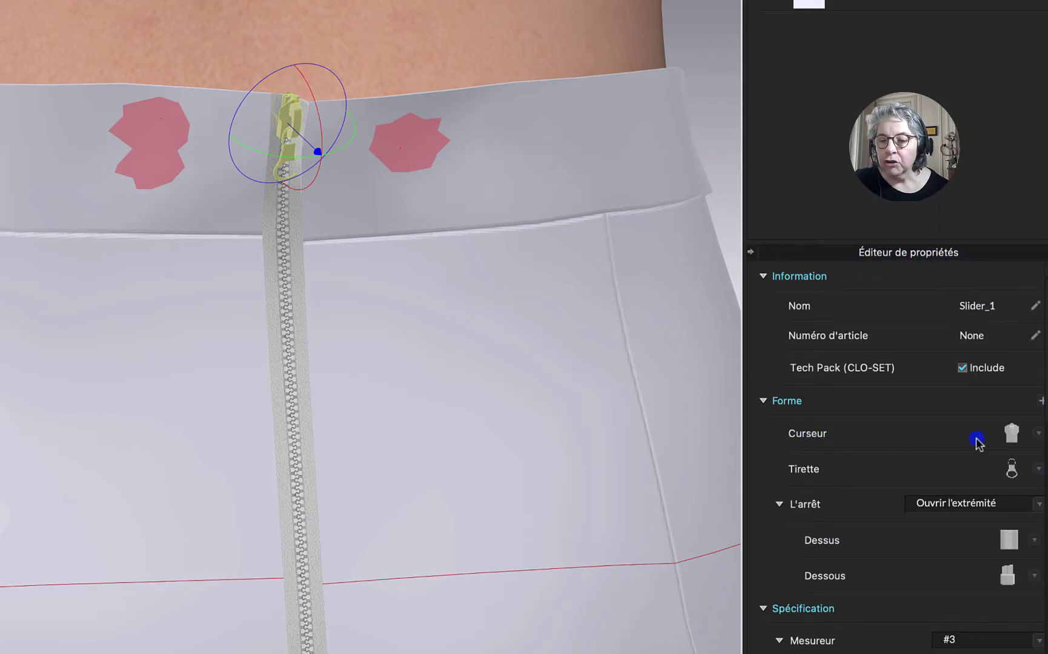
left_click(1038, 434)
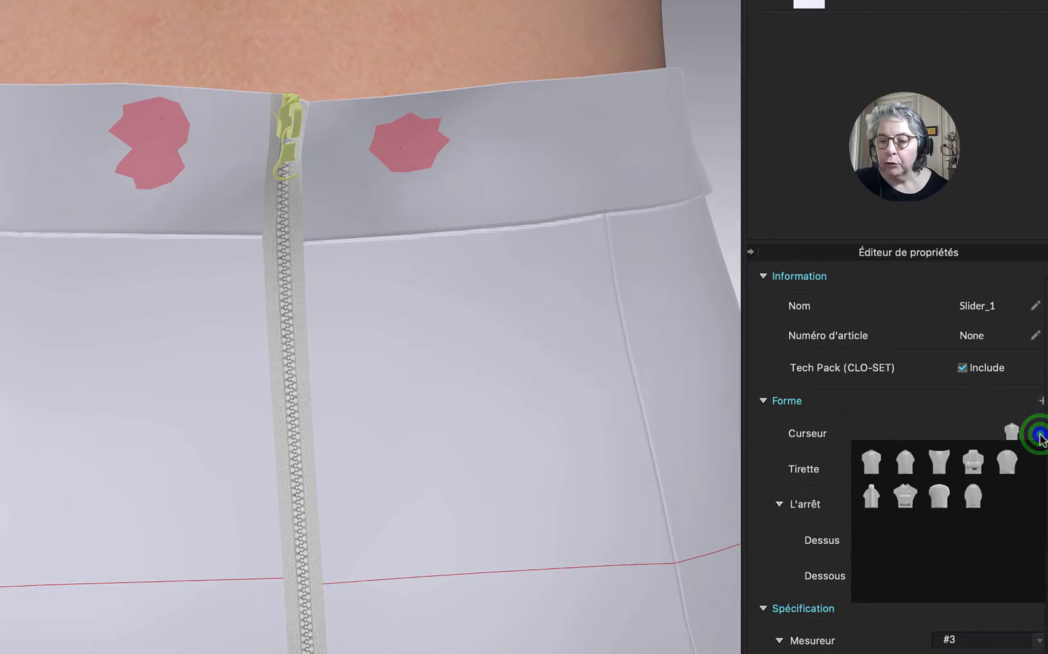
left_click(974, 500)
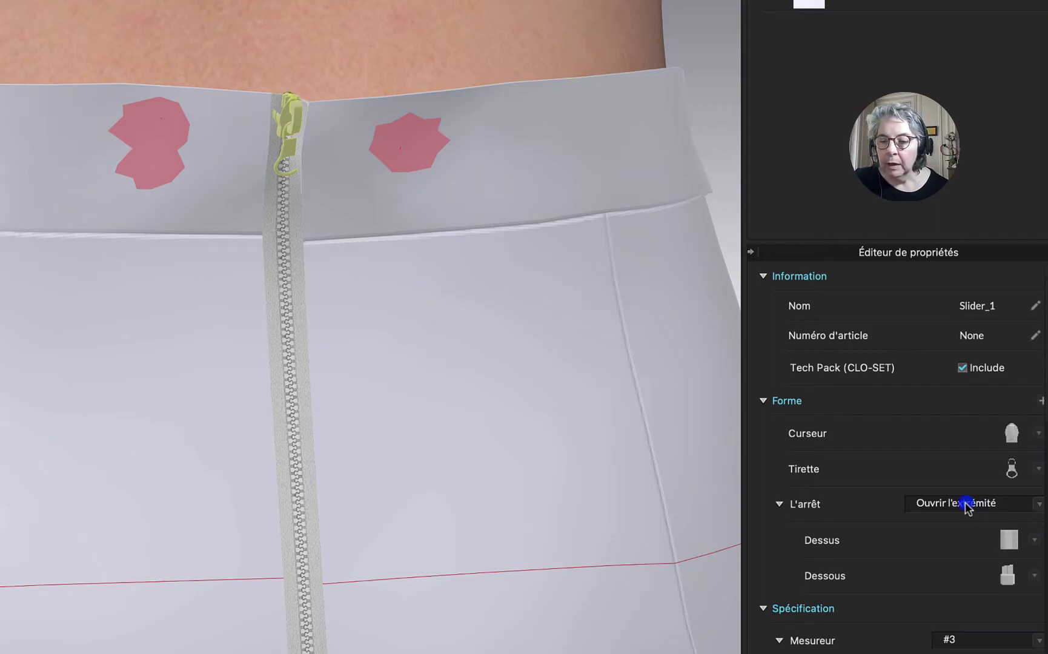
left_click(1039, 475)
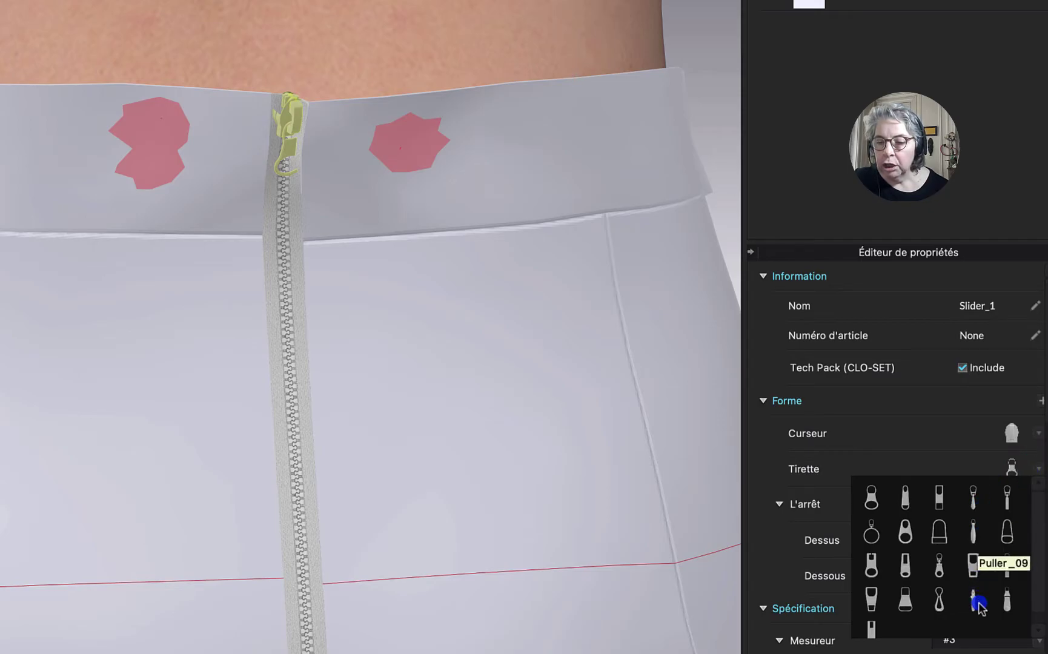
left_click(975, 534)
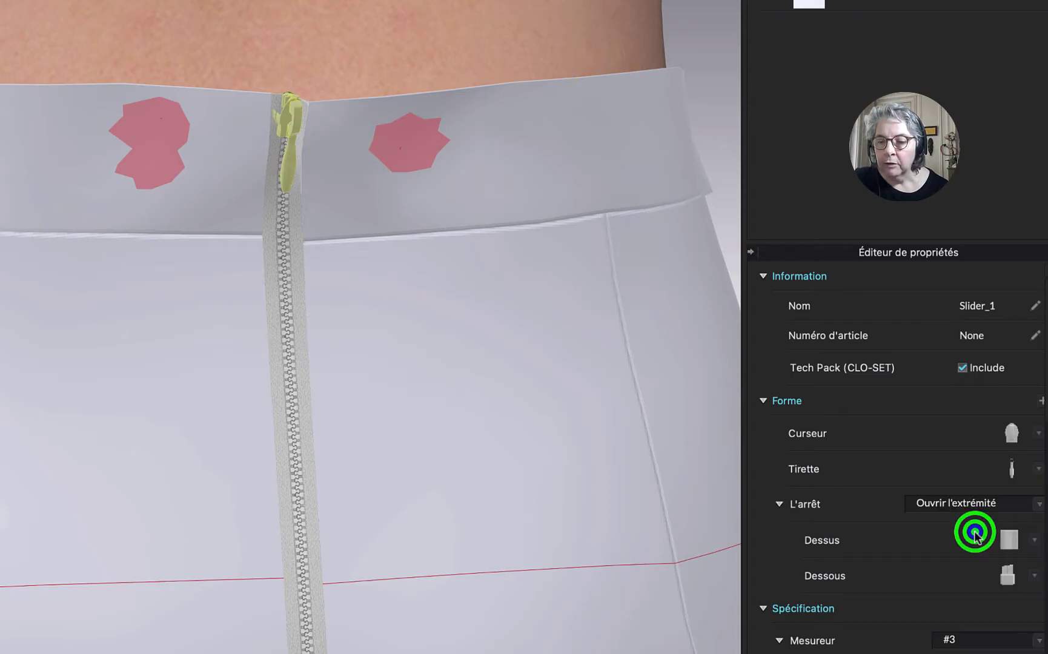
Step: Rotate the zipper slider so it lies flat and aligned with the zipper, then deselect it
right_click_drag(357, 30, 338, 25)
left_click(297, 118)
left_click_drag(304, 141, 276, 147)
mouse_move(323, 44)
right_mouse_down()
mouse_move(338, 32)
mouse_move(340, 42)
right_mouse_up()
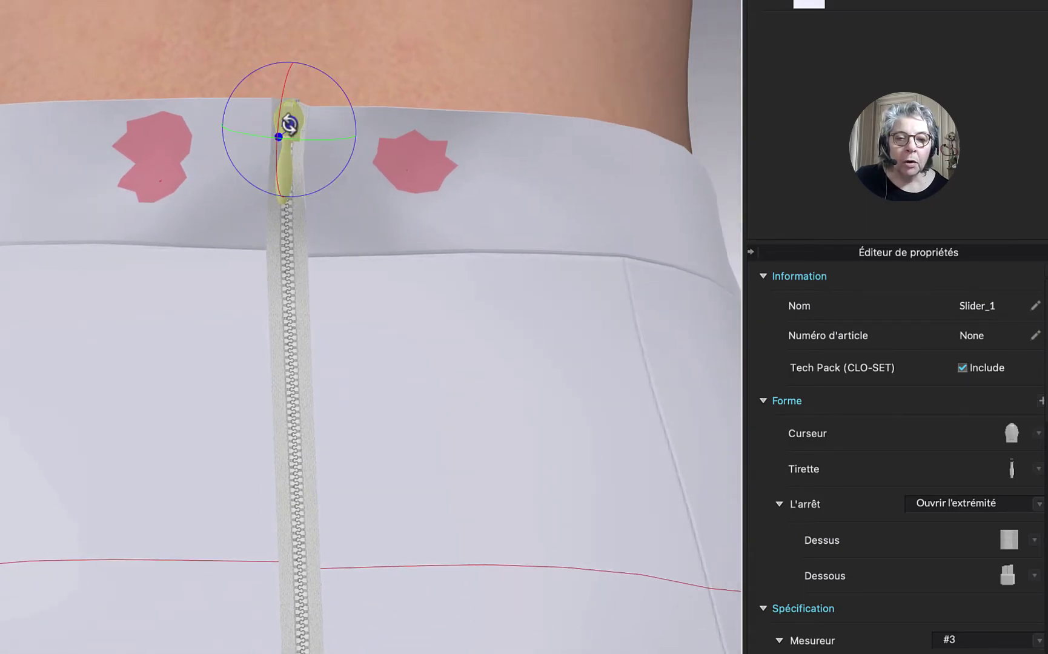
left_click_drag(282, 104, 281, 106)
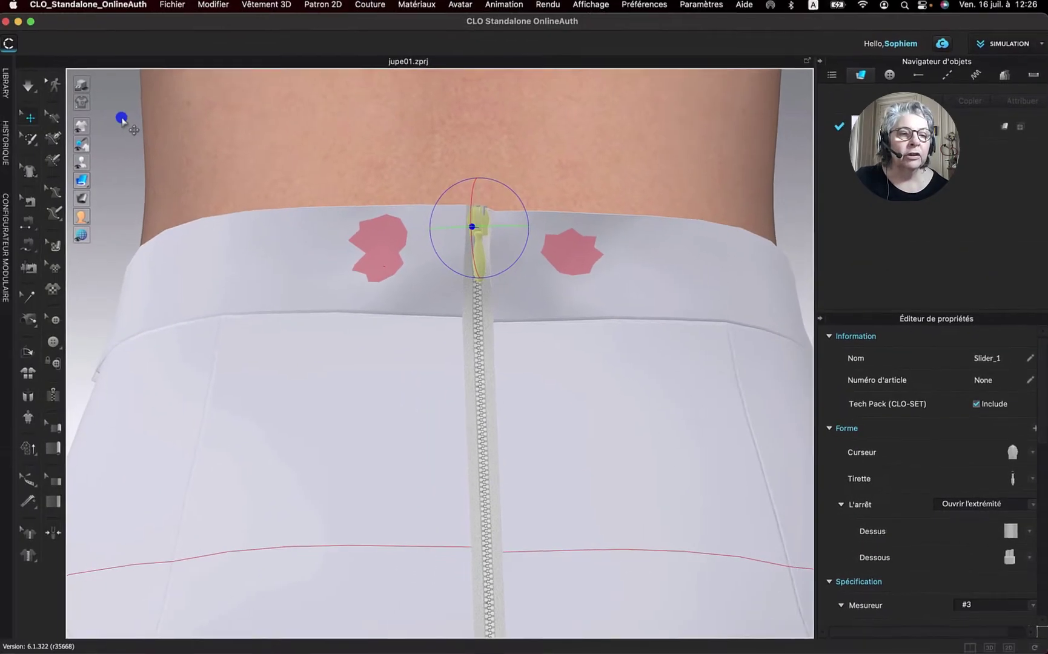
left_click(122, 118)
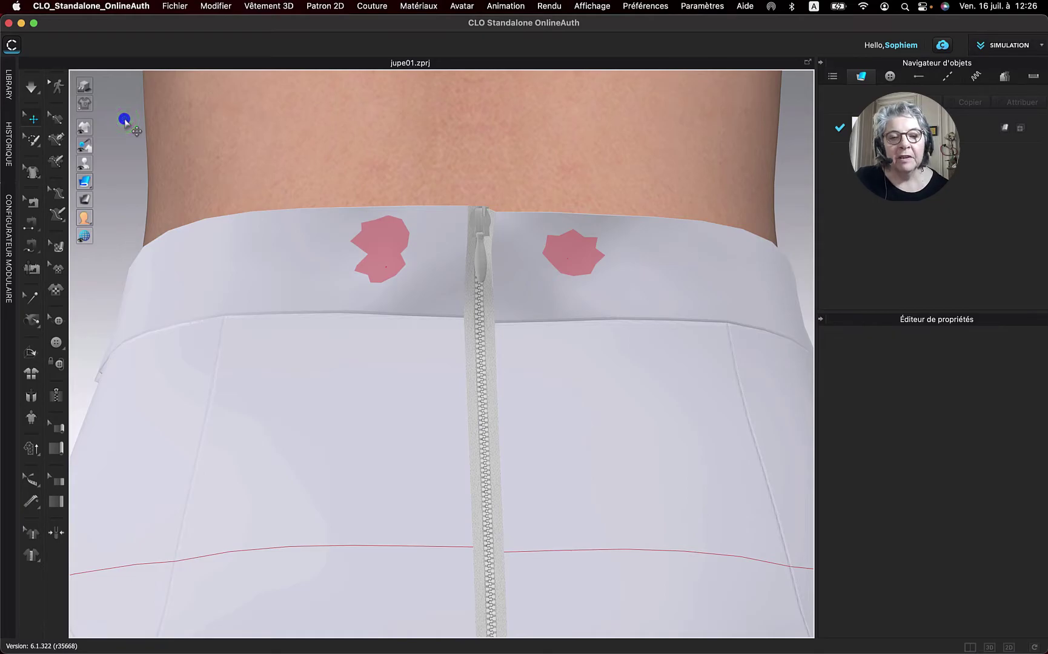
Step: Set the zipper's width to 1 mm and simulate the garment to close it again
left_click(485, 437)
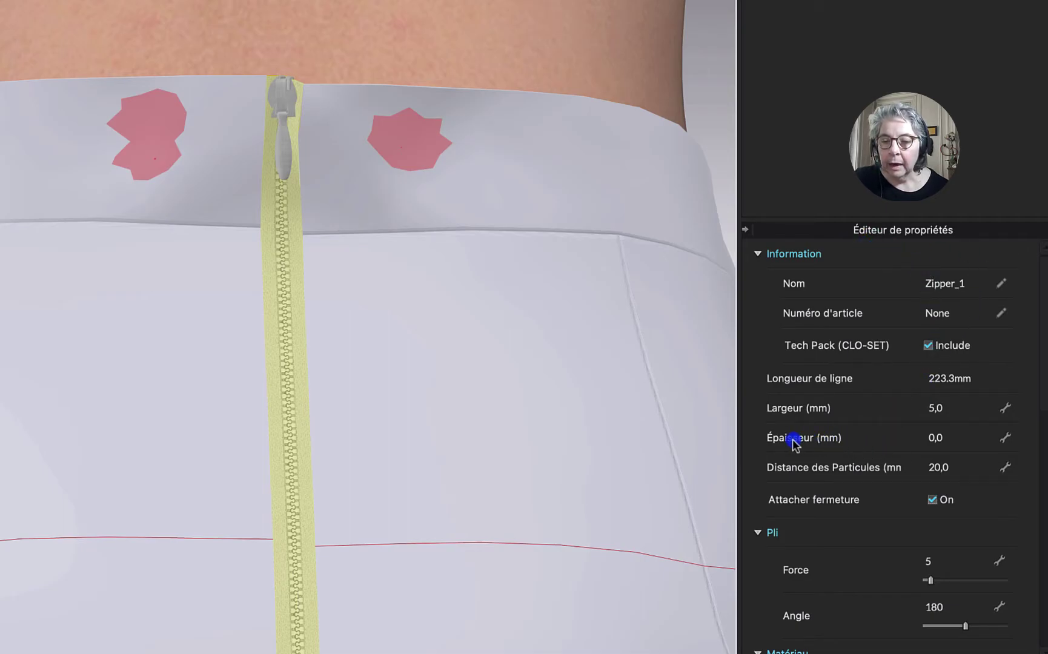
left_click(956, 410)
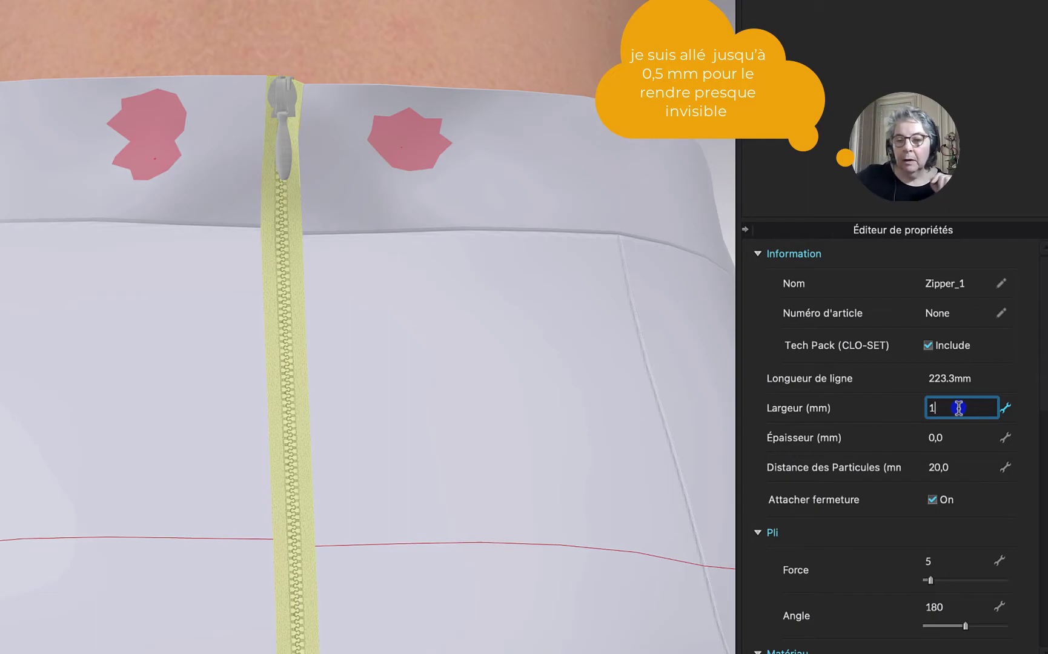
type("1")
key("Return")
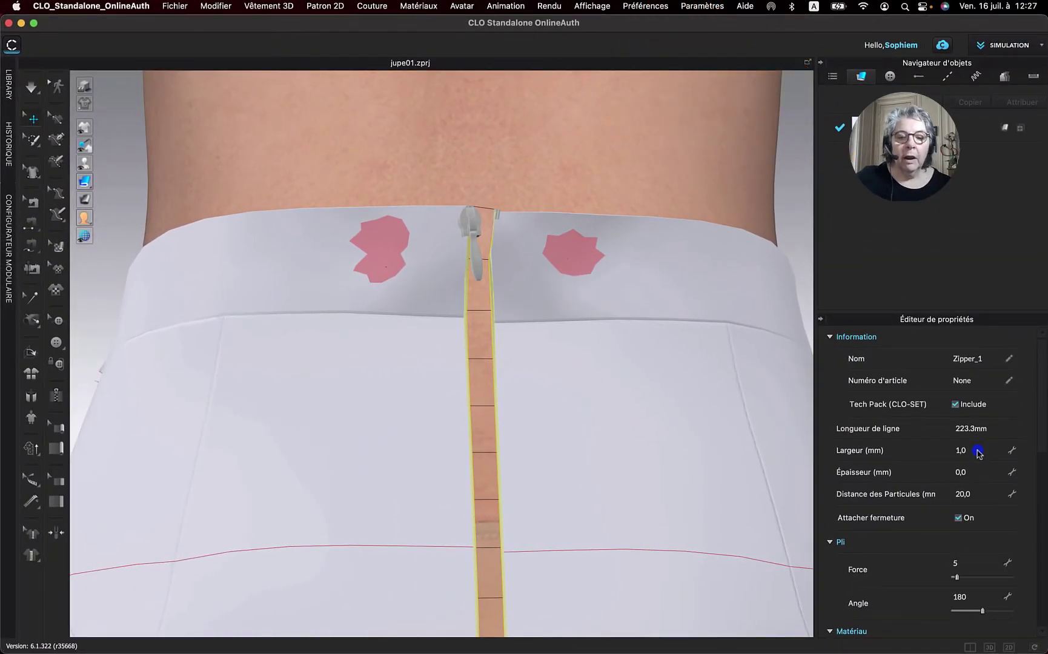
left_click(26, 91)
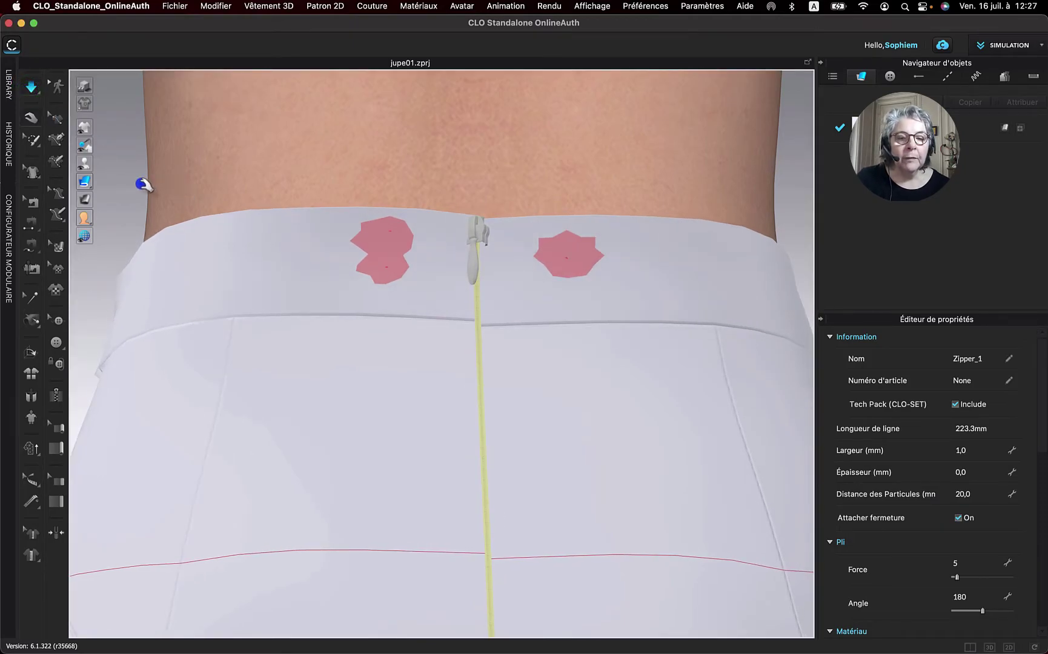
scroll(143, 185, "up", 2)
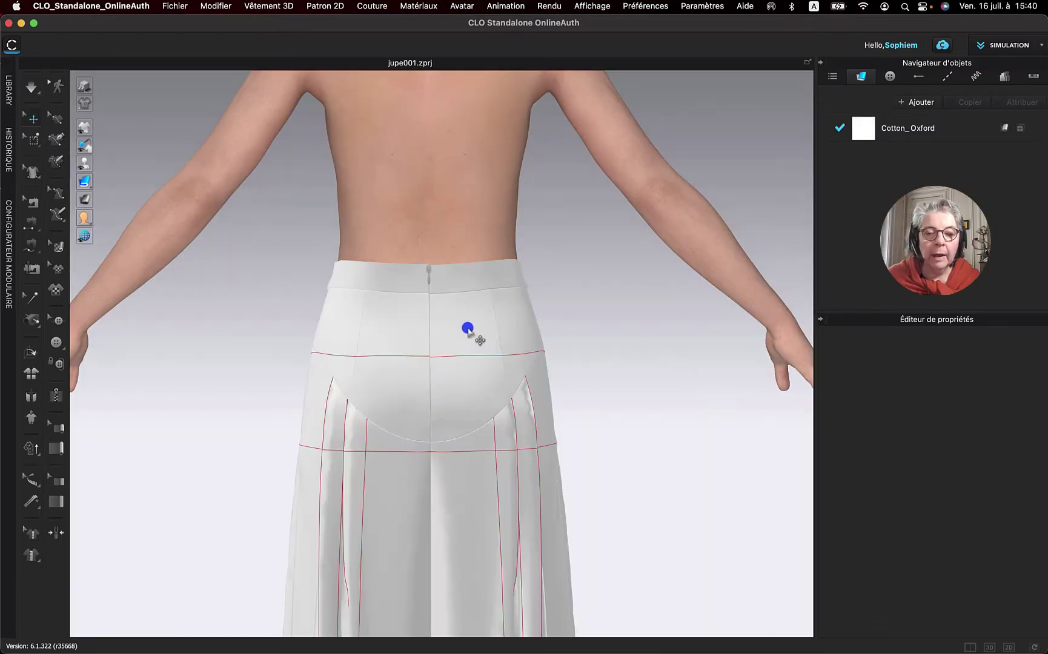
scroll(447, 330, "up", 6)
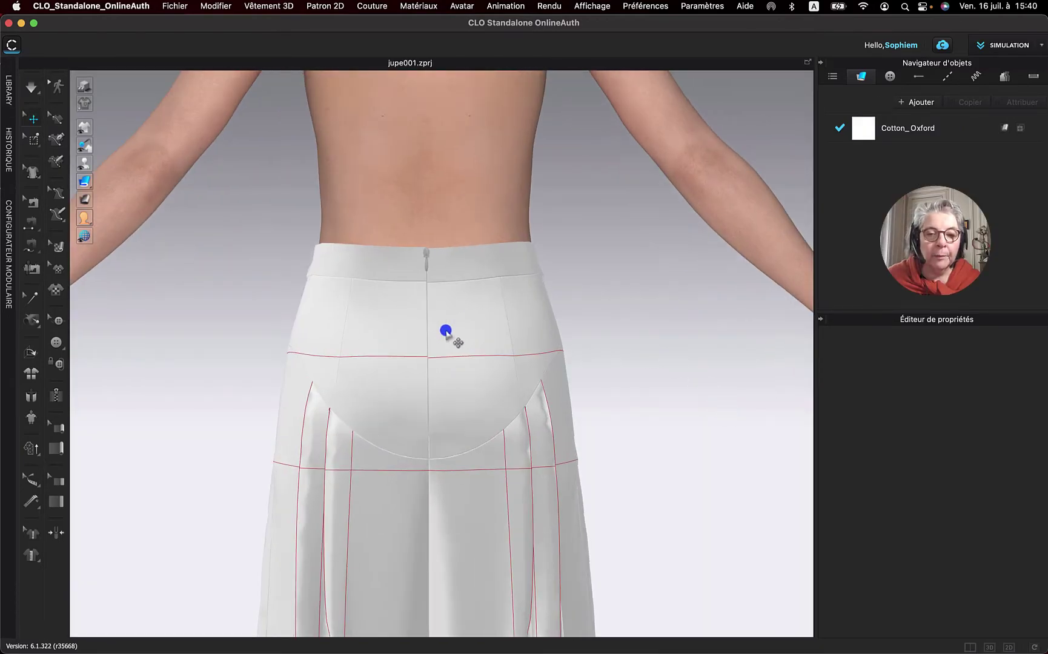
scroll(446, 330, "up", 2)
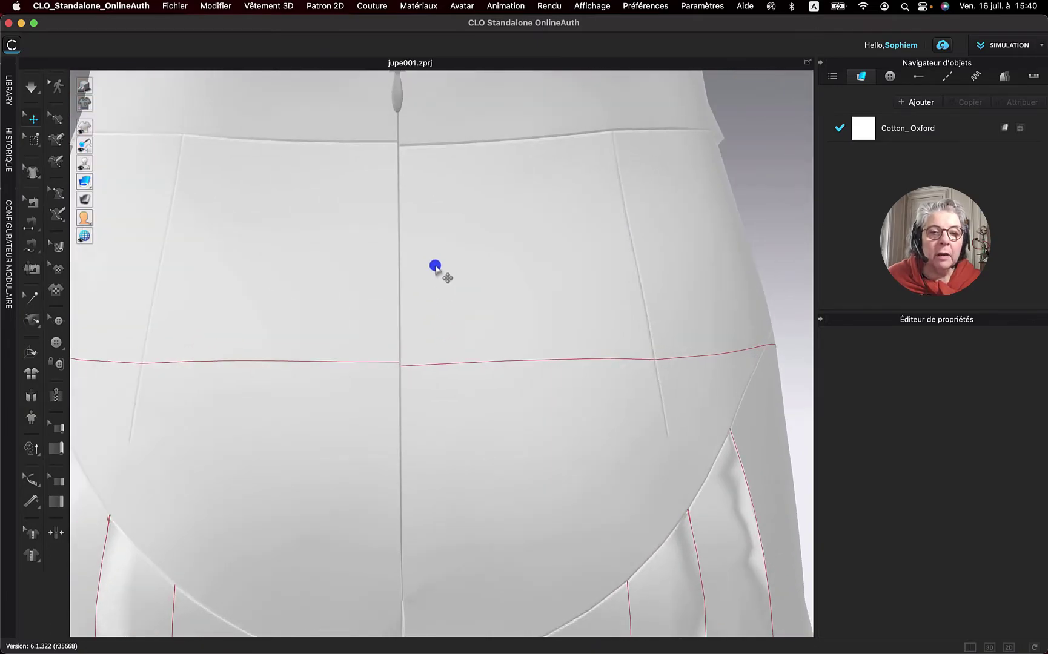
Step: Compare the Metal, Nylon and Plastic tape textures and apply Nylon.png to the centre back zipper
left_click(398, 255)
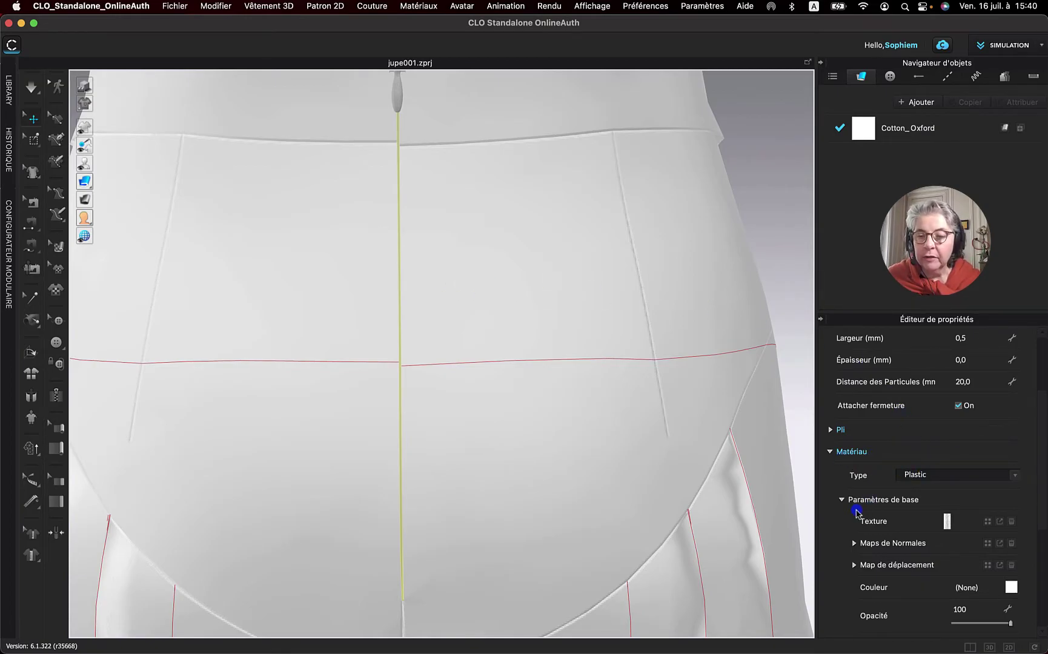
left_click(946, 527)
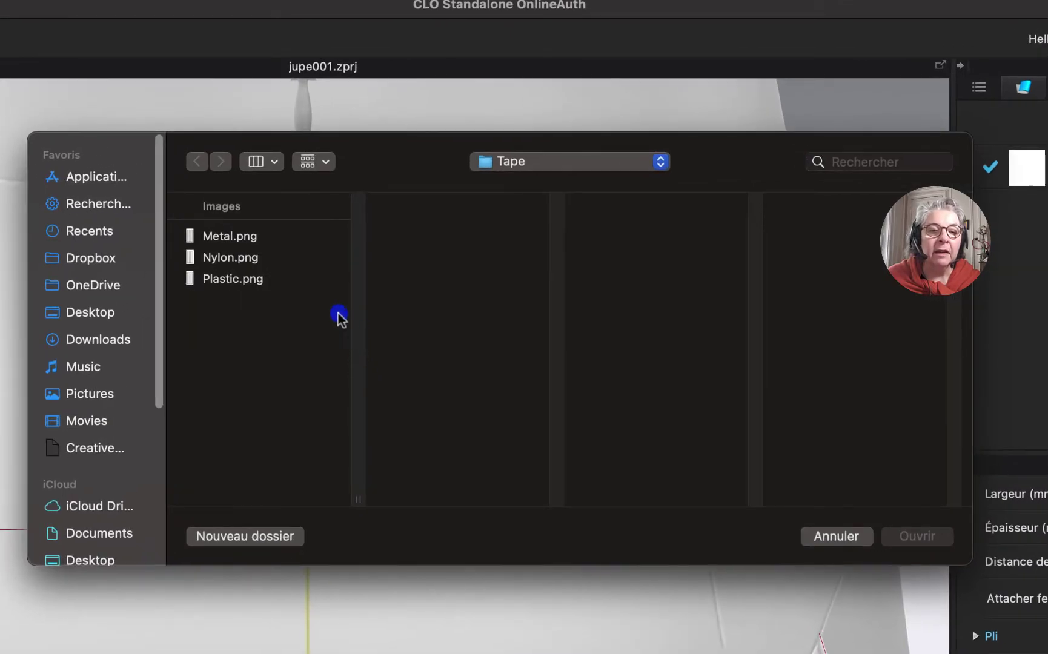
left_click(238, 241)
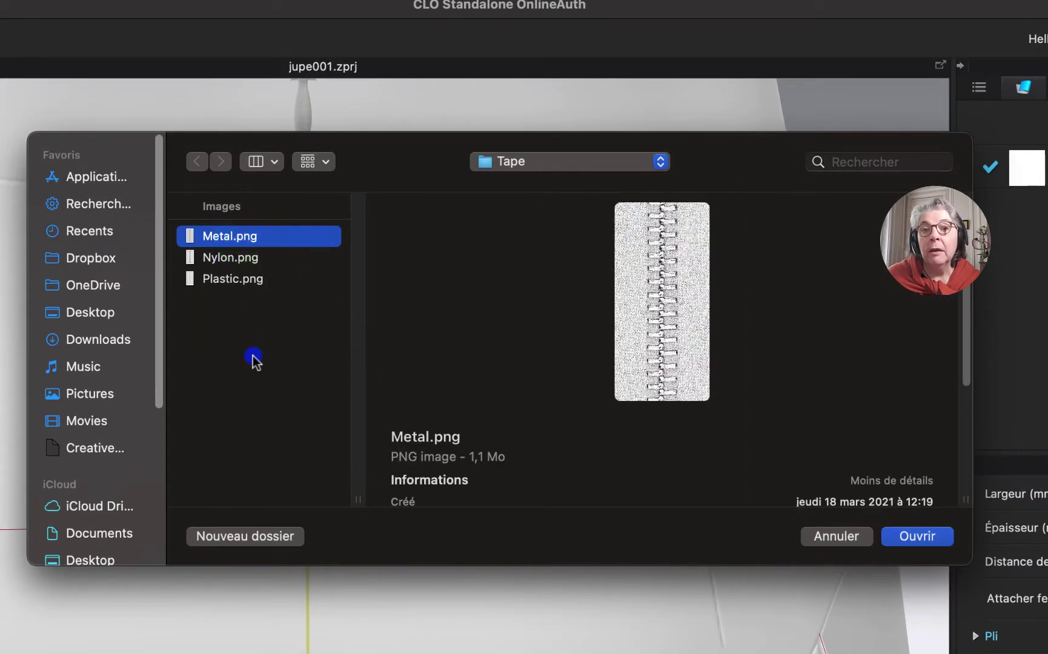
left_click(231, 258)
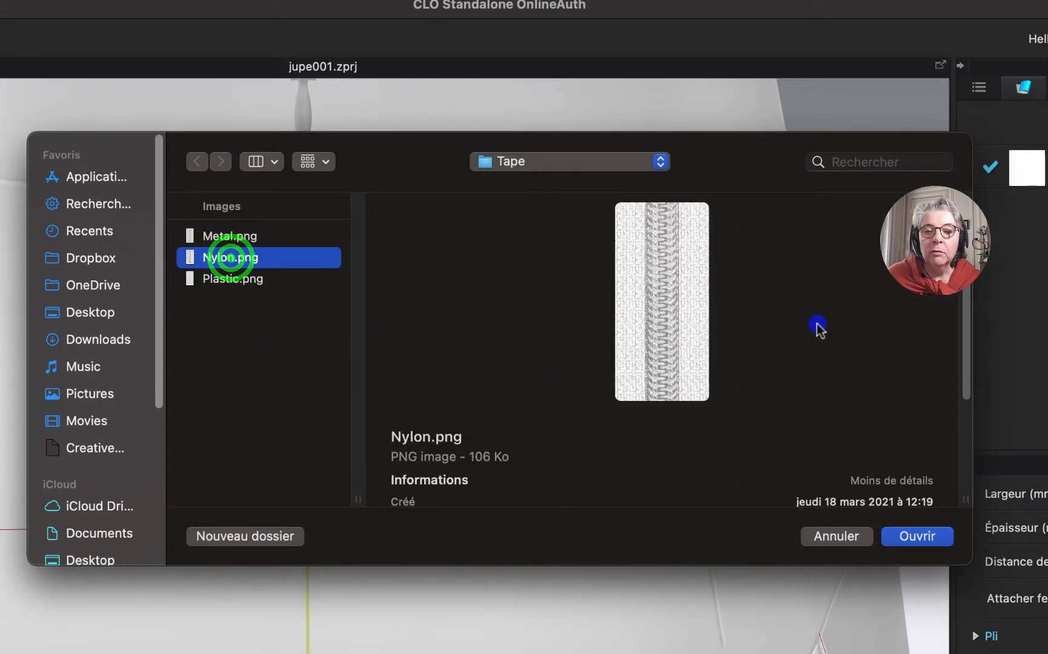
left_click(229, 282)
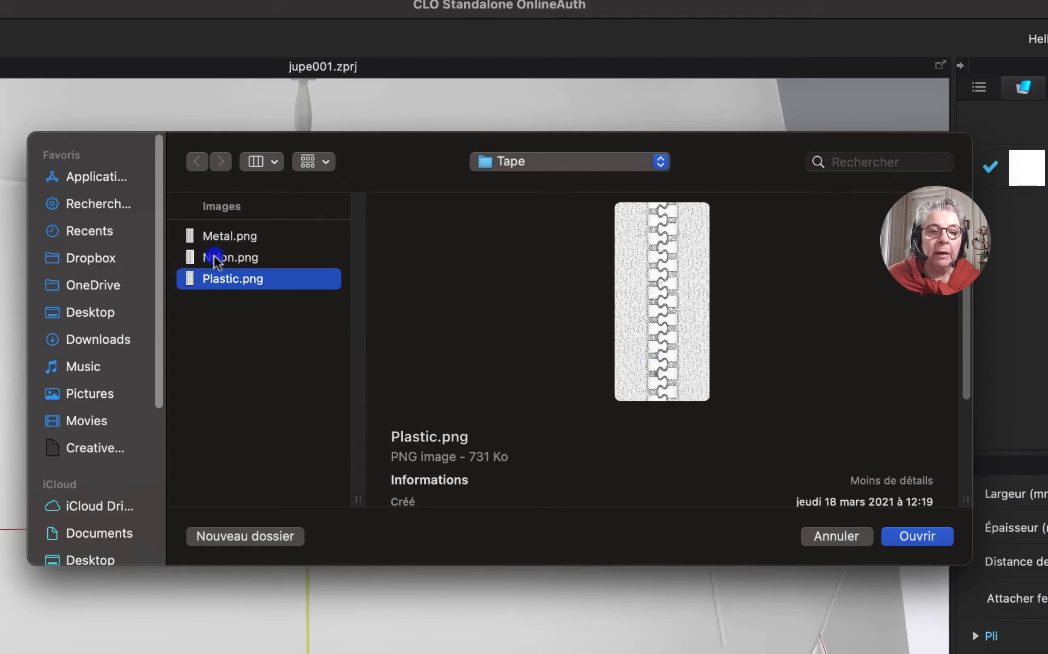
left_click(234, 259)
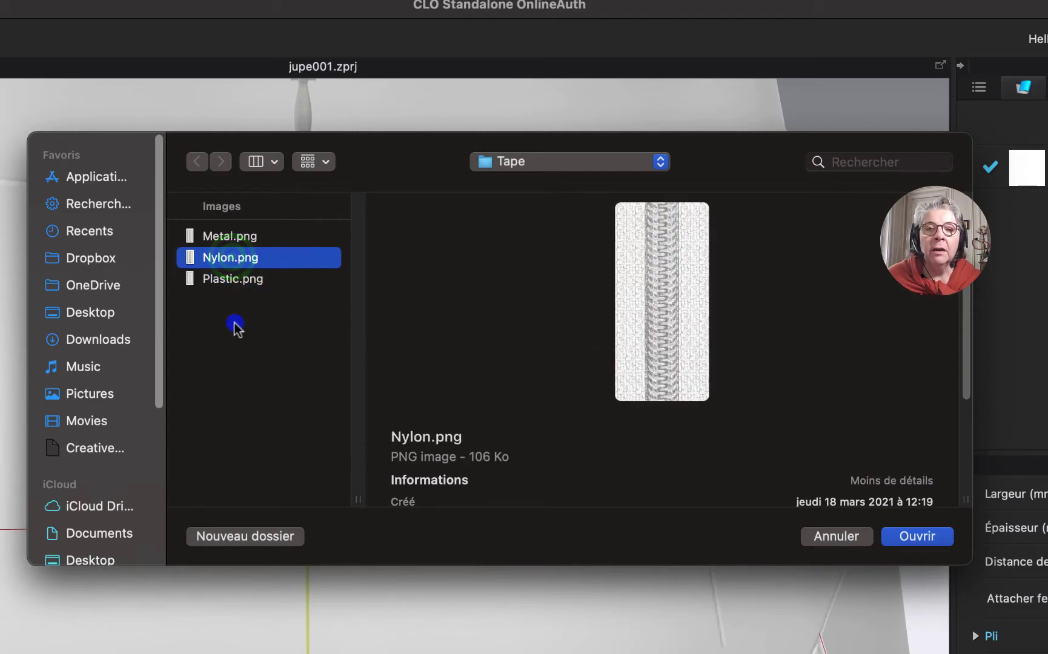
left_click(916, 537)
Step: Examine the zipper texture up close, and view the skirt from a distance, from the back round to the front
scroll(358, 461, "up", 3)
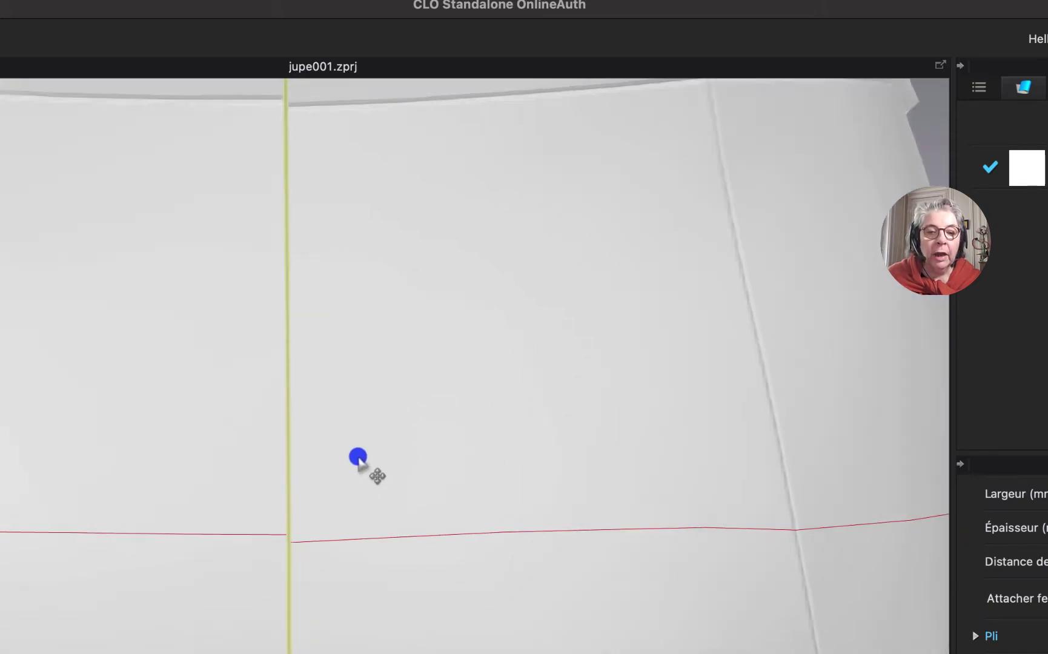
scroll(358, 460, "up", 4)
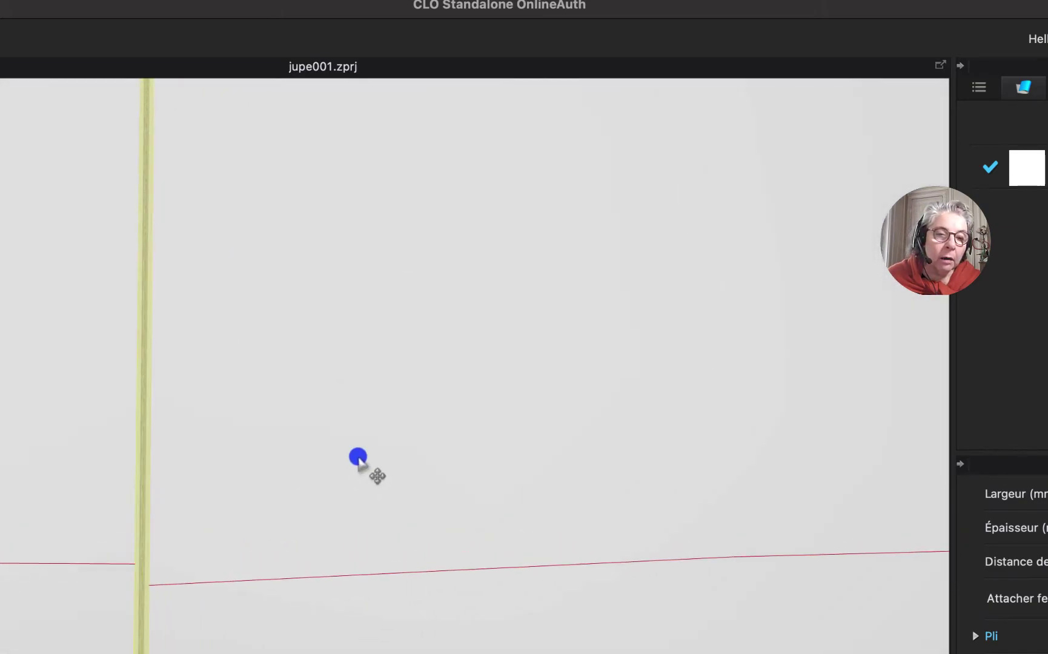
left_click(259, 491)
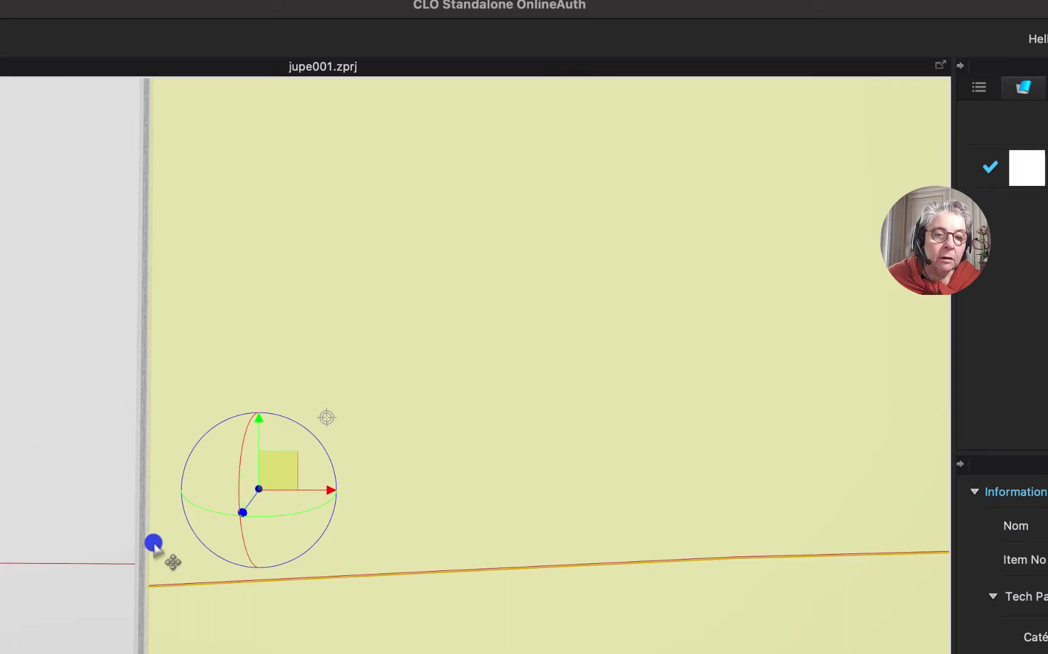
scroll(153, 543, "up", 3)
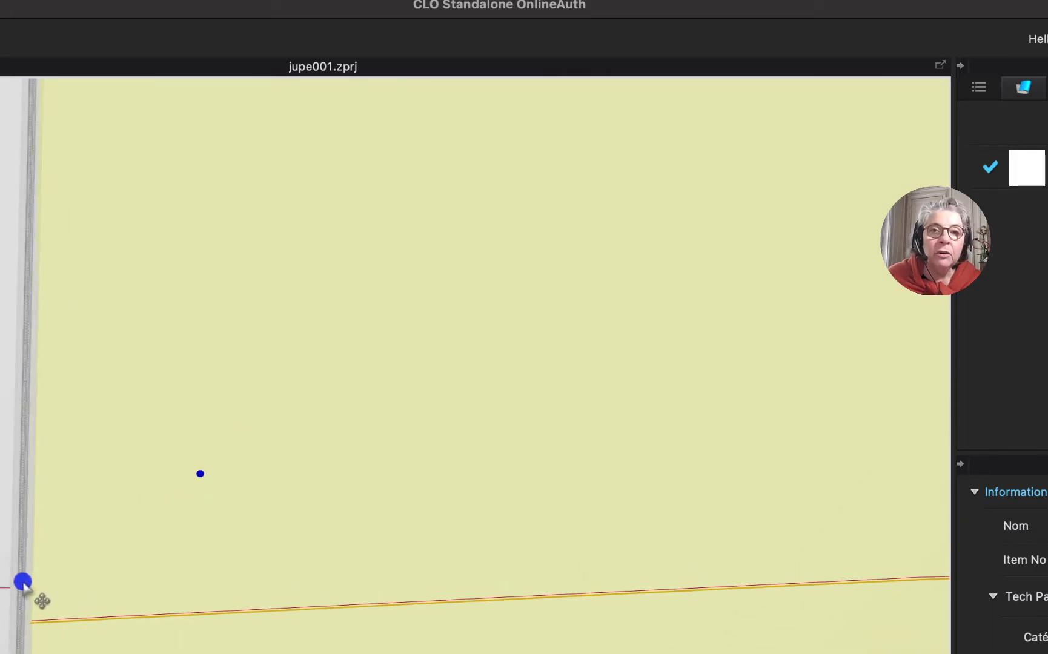
scroll(184, 573, "down", 3)
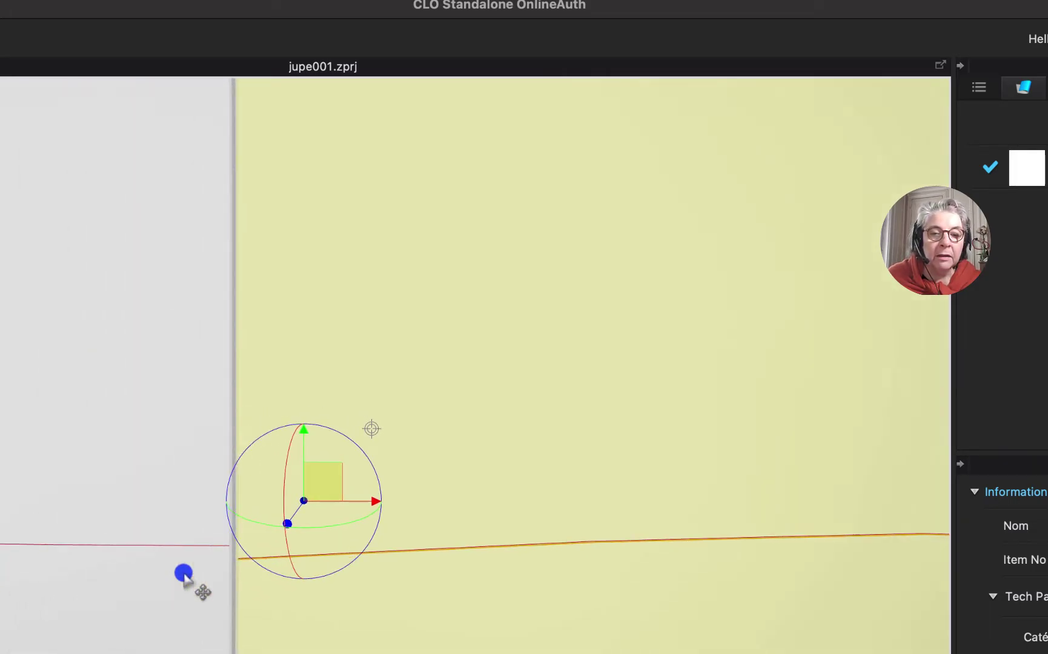
scroll(183, 573, "down", 4)
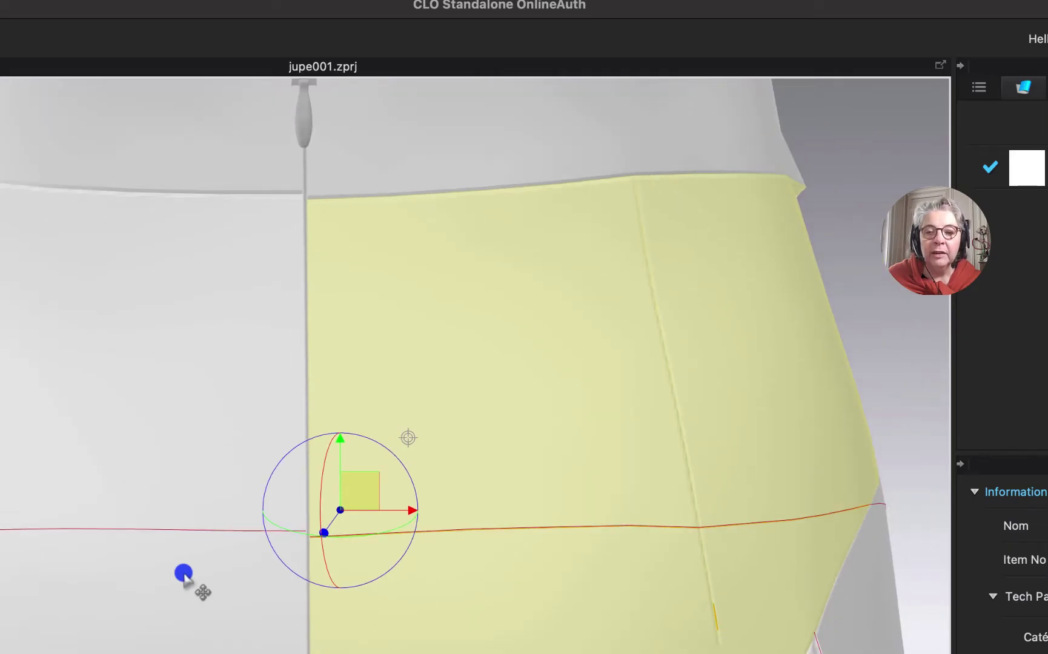
left_click(858, 438)
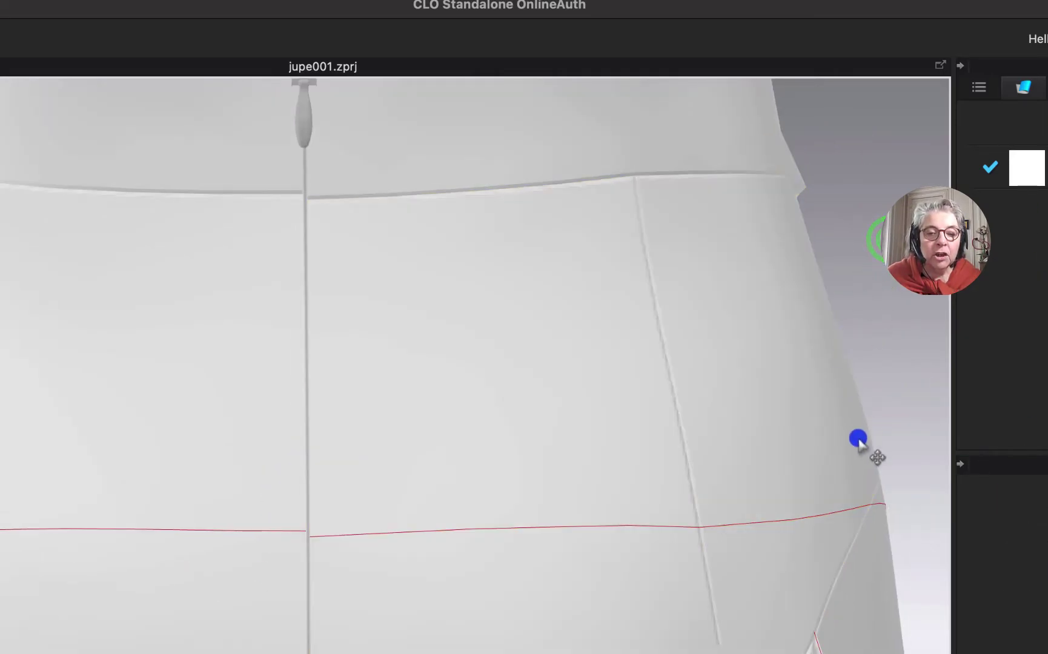
scroll(858, 439, "down", 4)
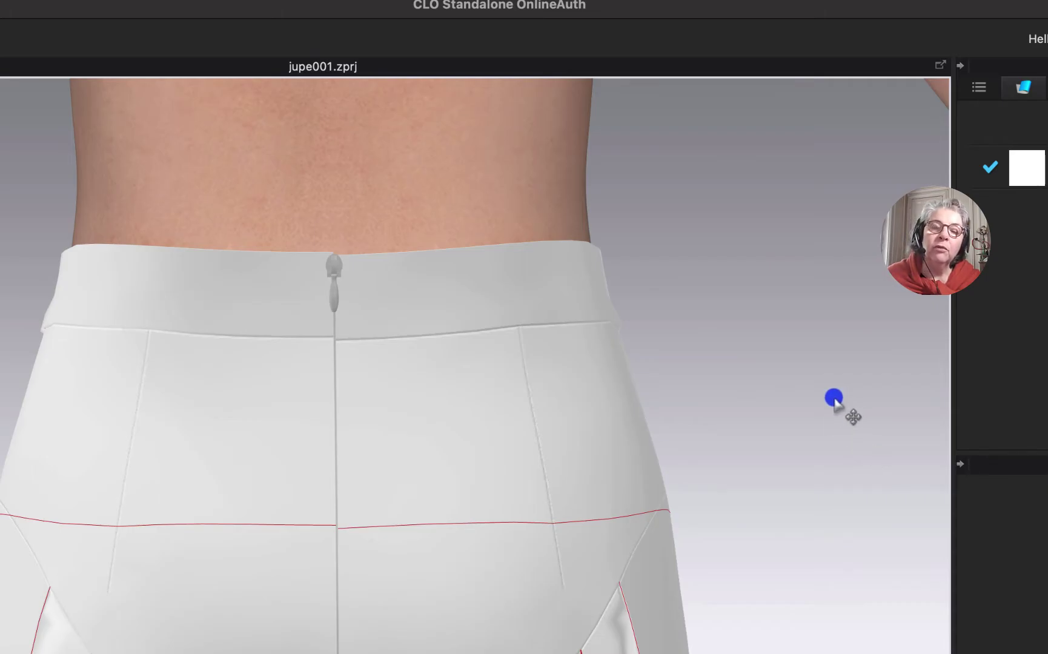
scroll(833, 398, "down", 8)
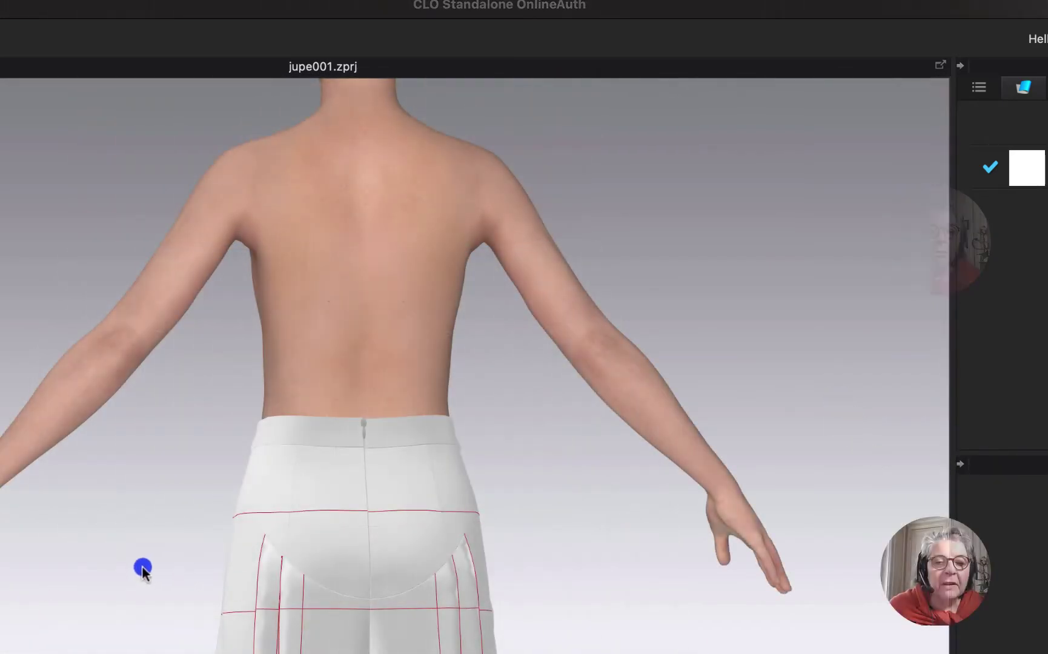
left_click(156, 526)
right_click_drag(162, 533, 341, 531)
right_click_drag(416, 374, 435, 369)
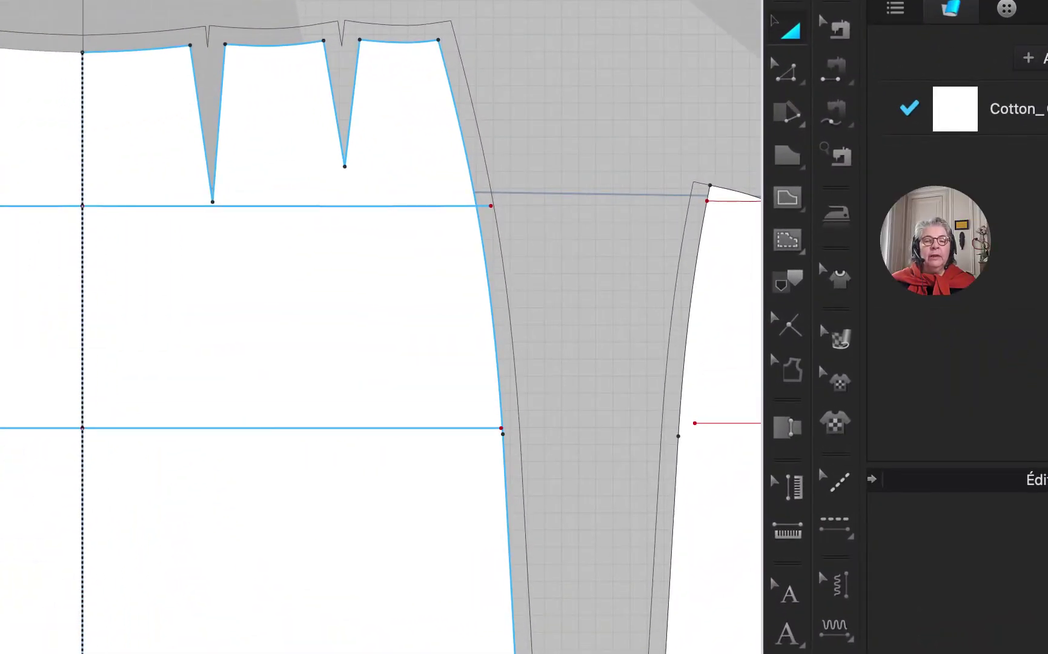
Step: Slash the front skirt piece vertically from the inner dart tip to the hem and spread it about 105 mm at the hem, closing the inner darts
left_click(749, 87)
left_click_drag(786, 114, 853, 114)
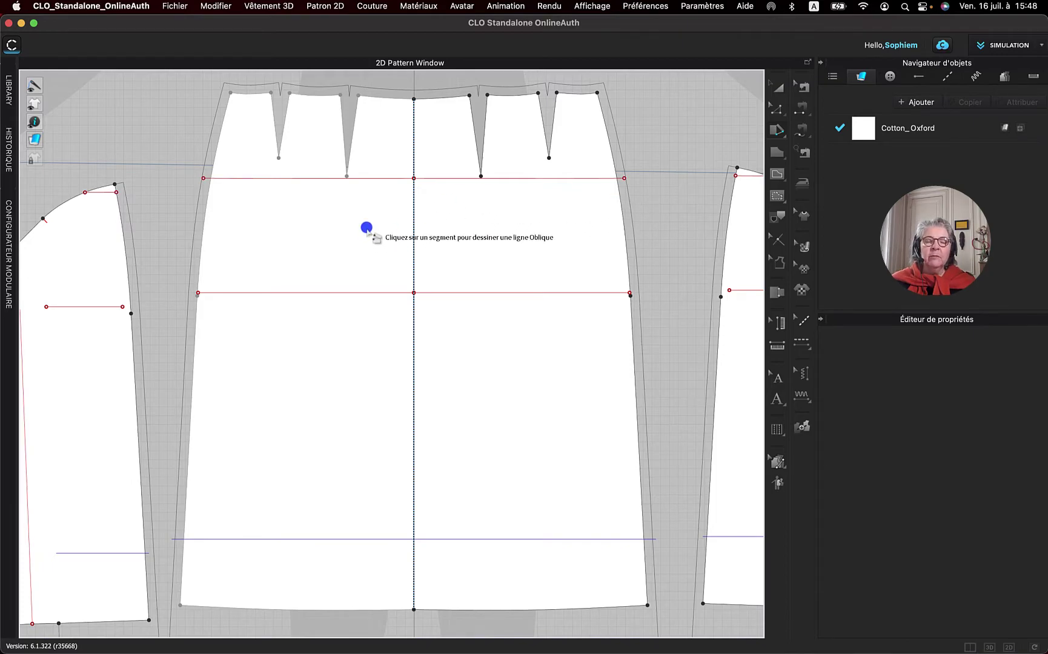
left_click(480, 176)
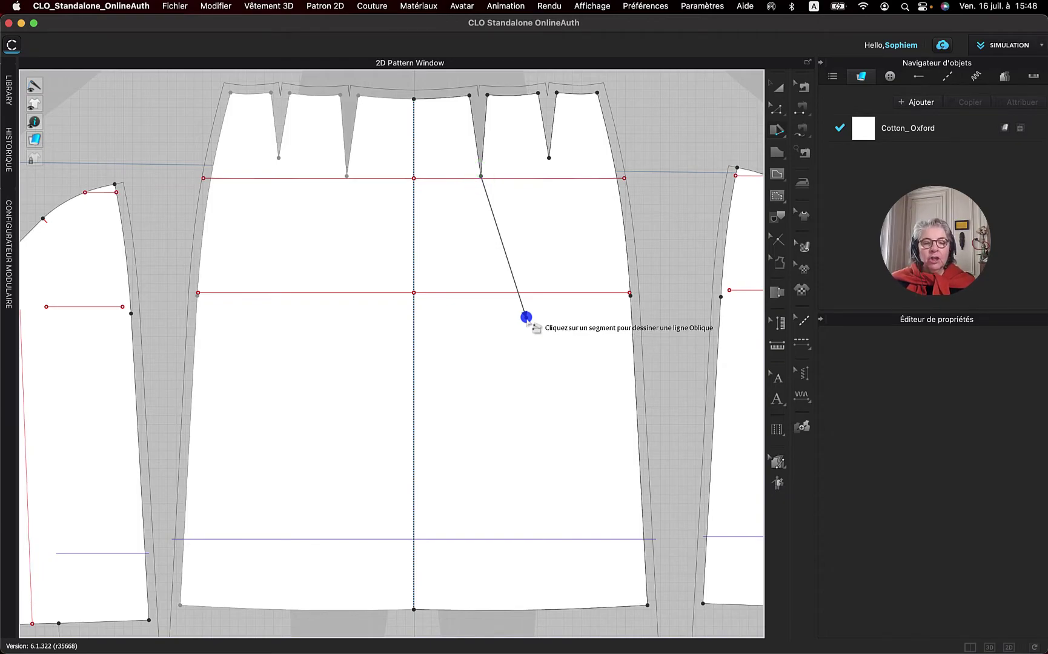
key("shift")
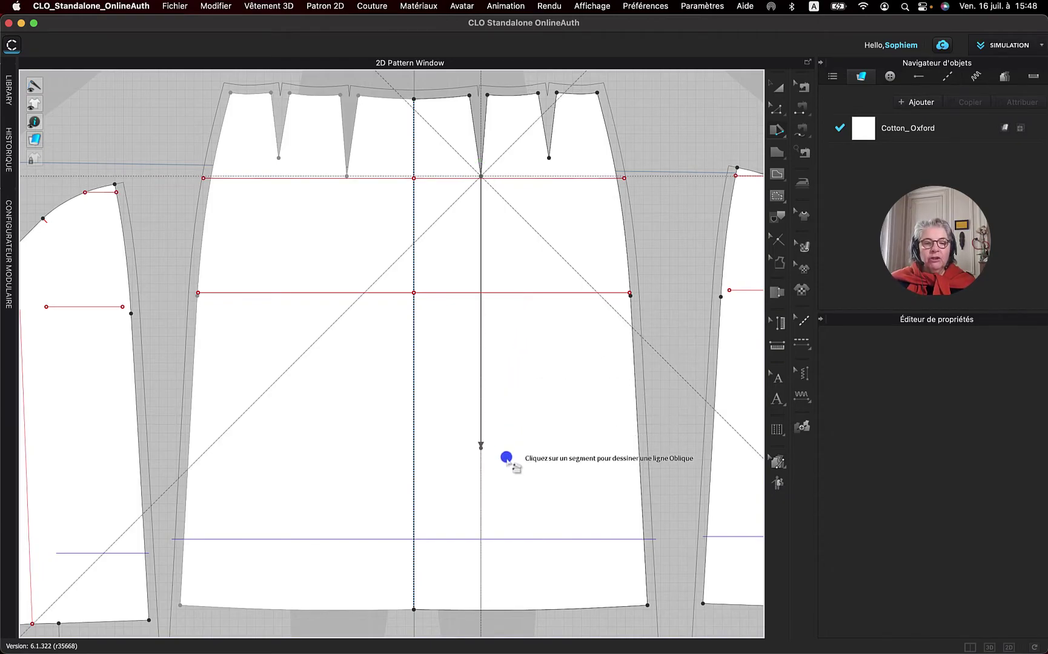
left_click(479, 608)
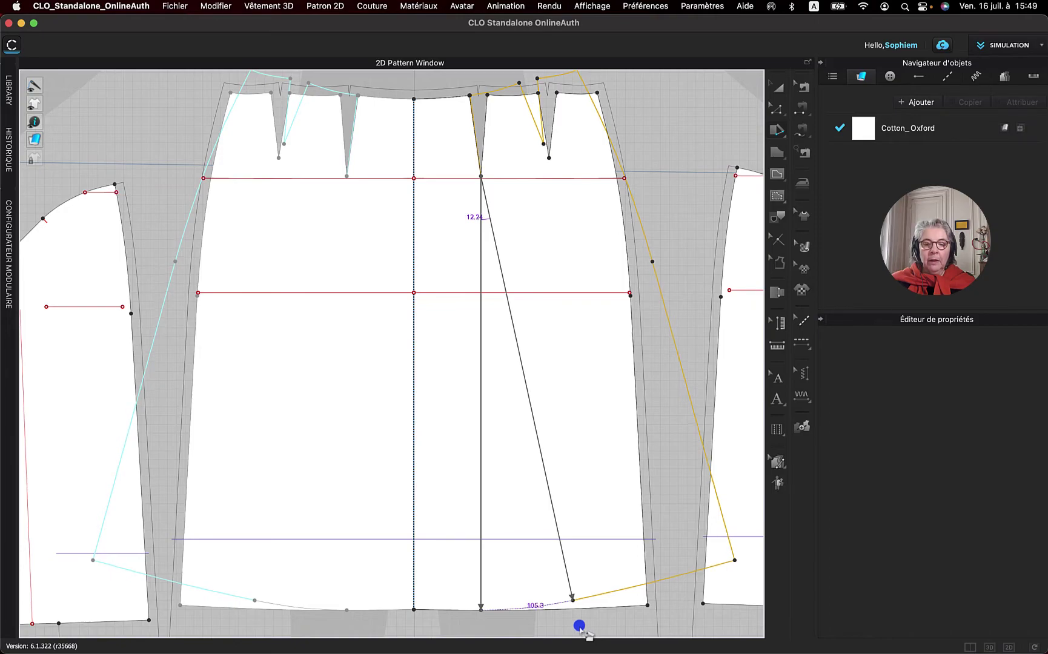
left_click(579, 626)
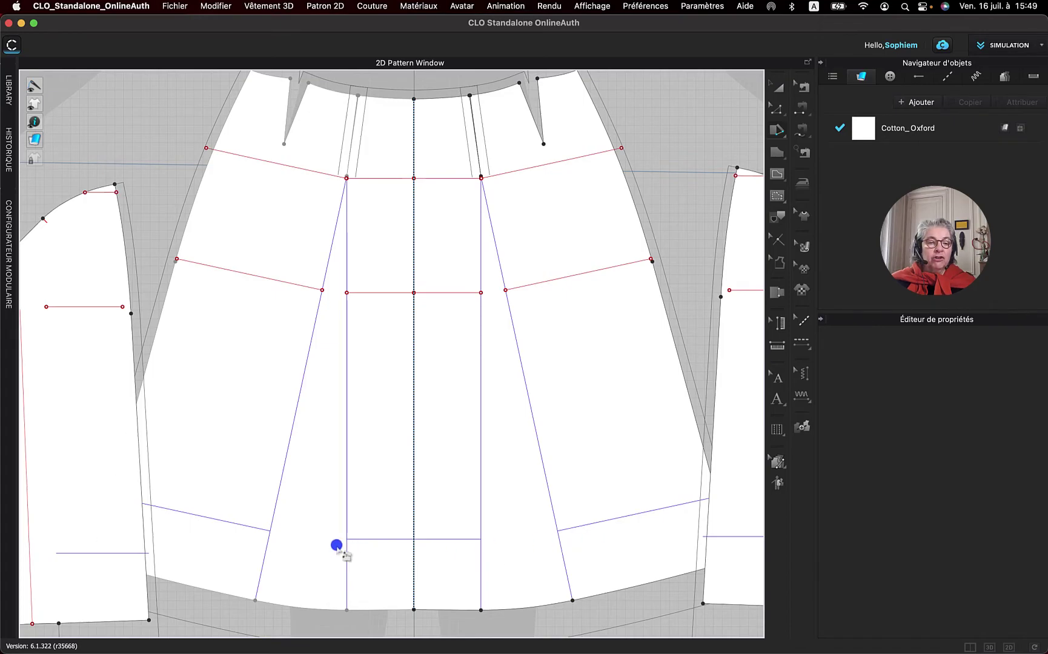
left_click(340, 161)
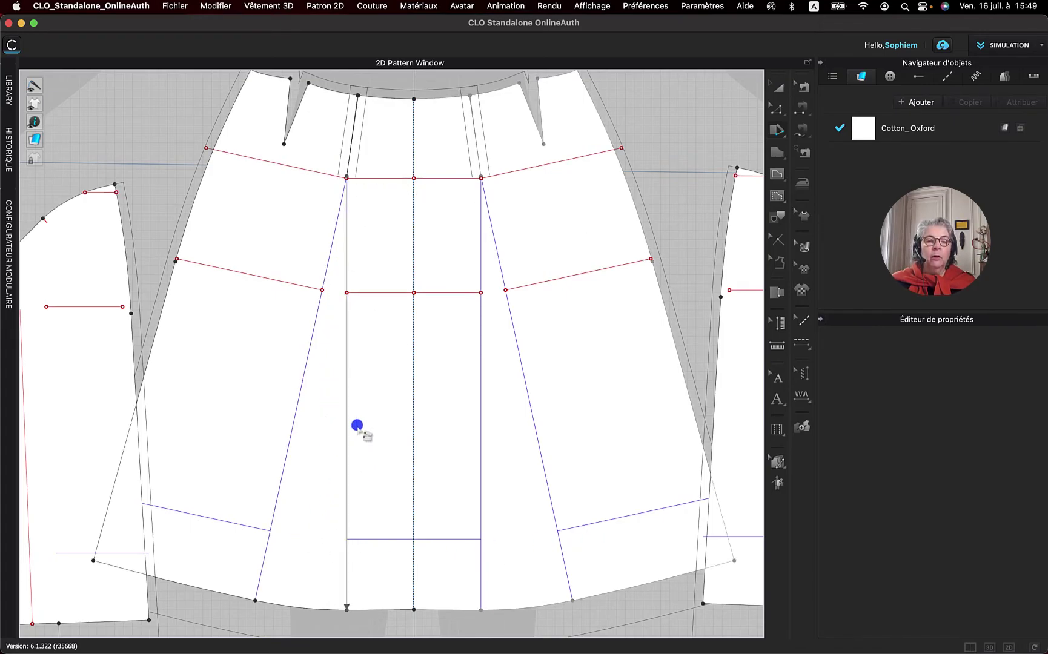
left_click(361, 94)
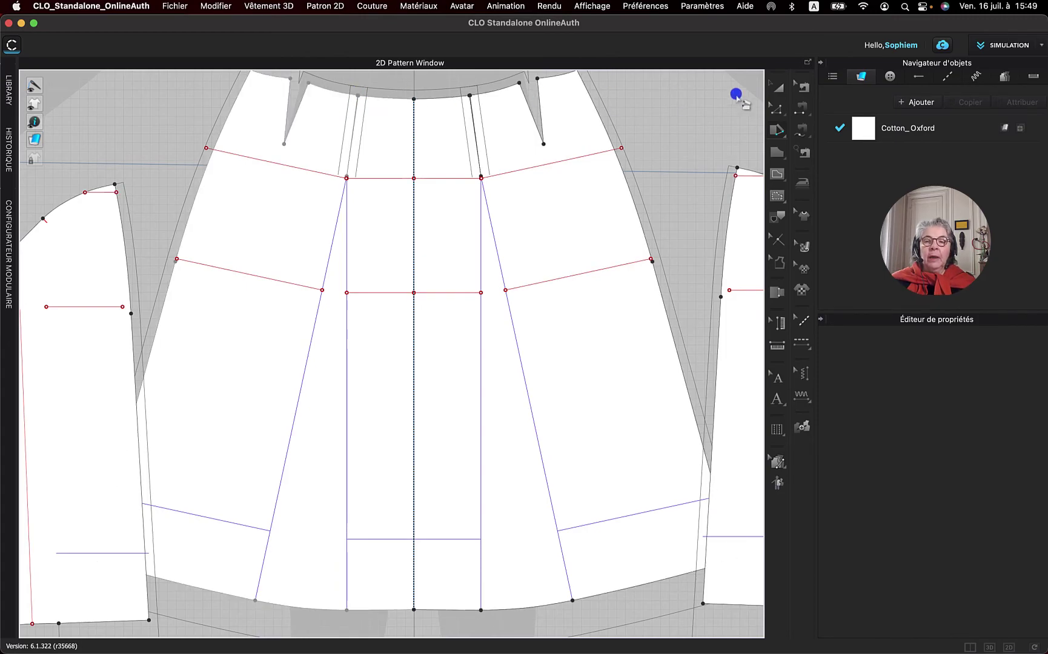
Step: Delete the leftover point at the tip of the closed inner dart on the front skirt piece
left_click(778, 108)
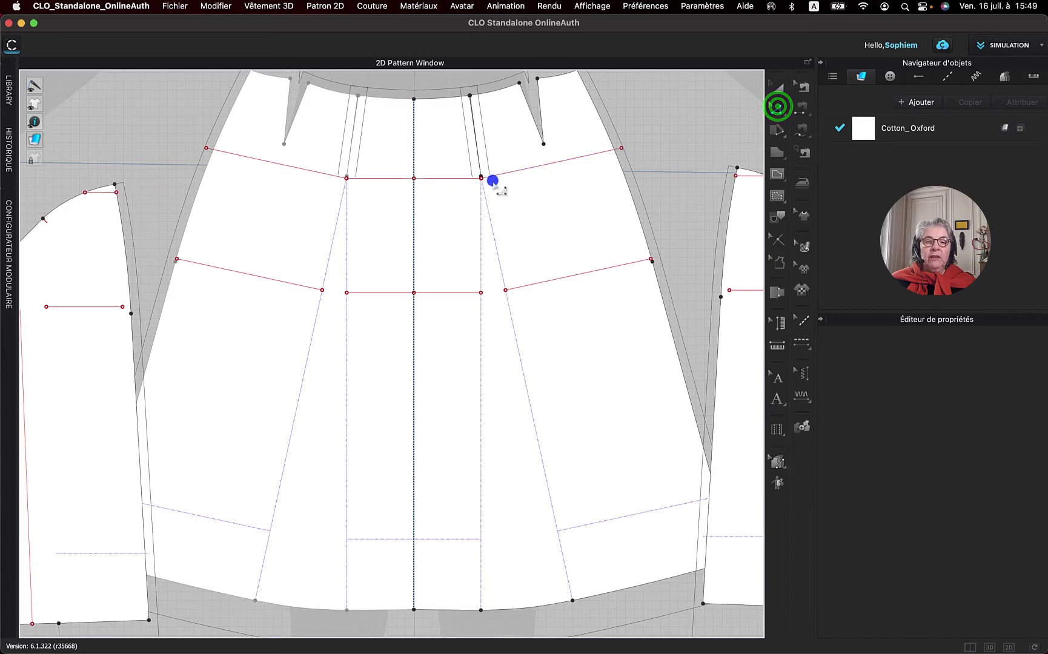
scroll(488, 180, "up", 5)
scroll(486, 181, "up", 3)
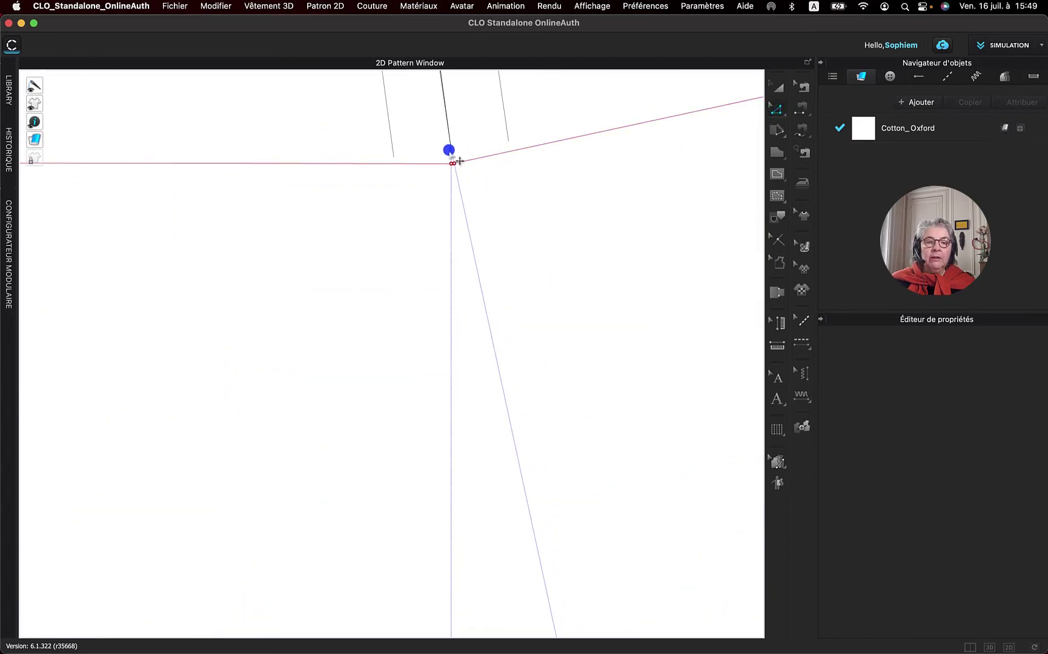
left_click(449, 150)
right_click(449, 149)
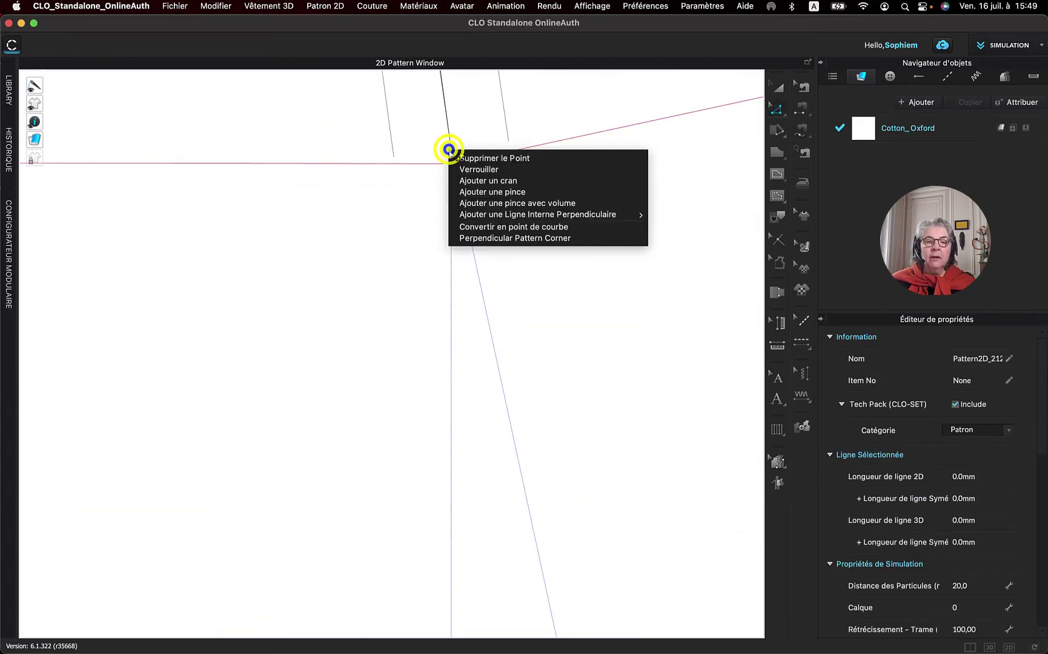
left_click(494, 157)
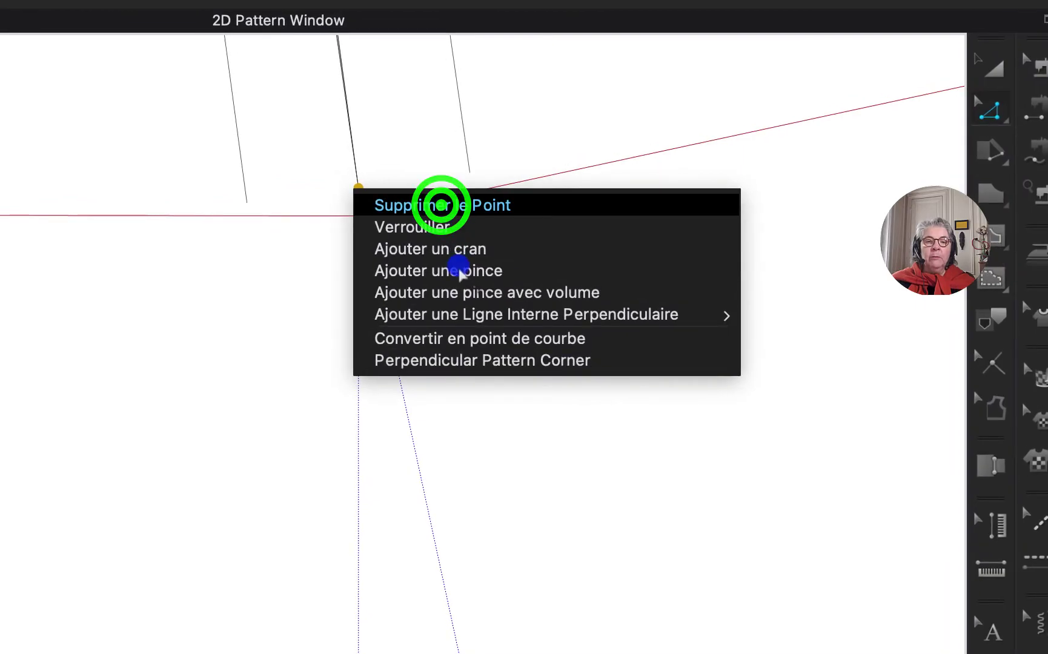
scroll(459, 270, "down", 5)
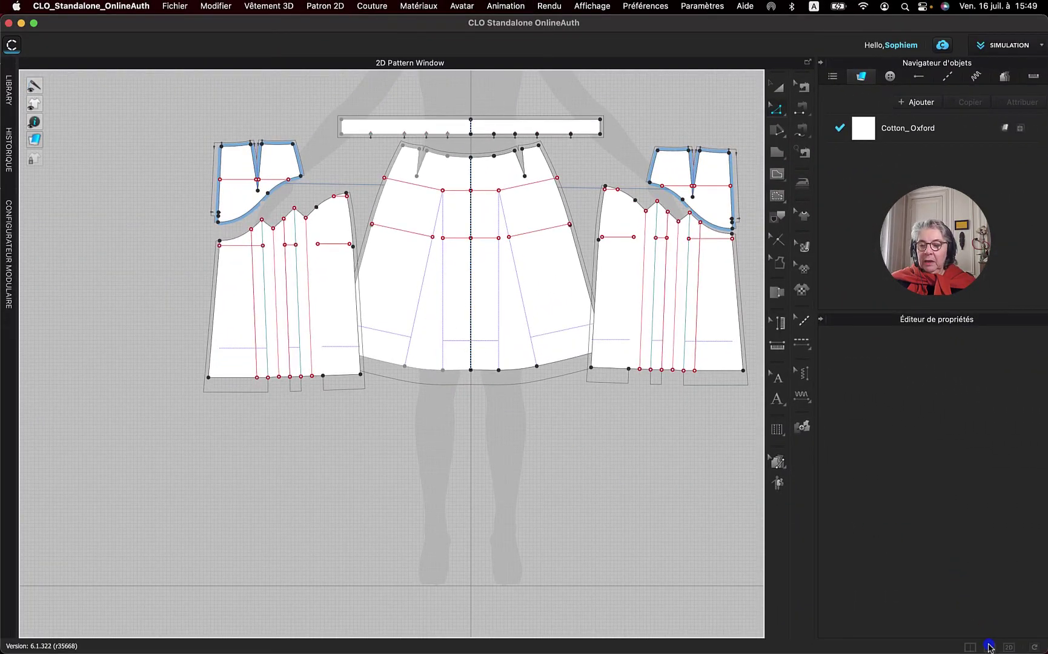
Step: Simulate the garment in 3D with the modified front piece and inspect how the flared skirt drapes
left_click(989, 647)
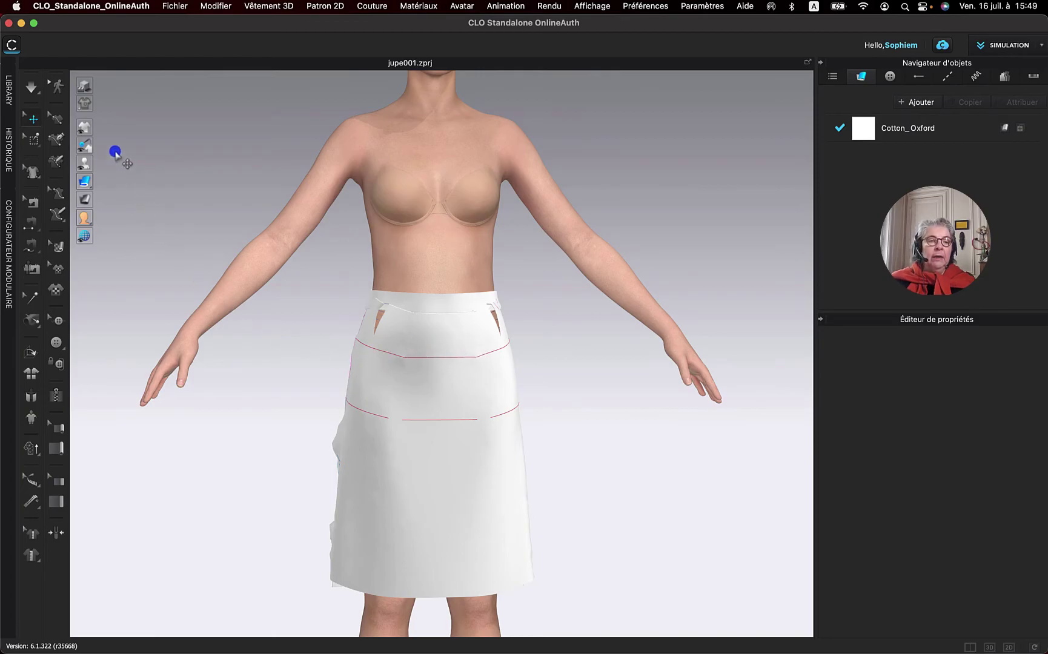
left_click(32, 91)
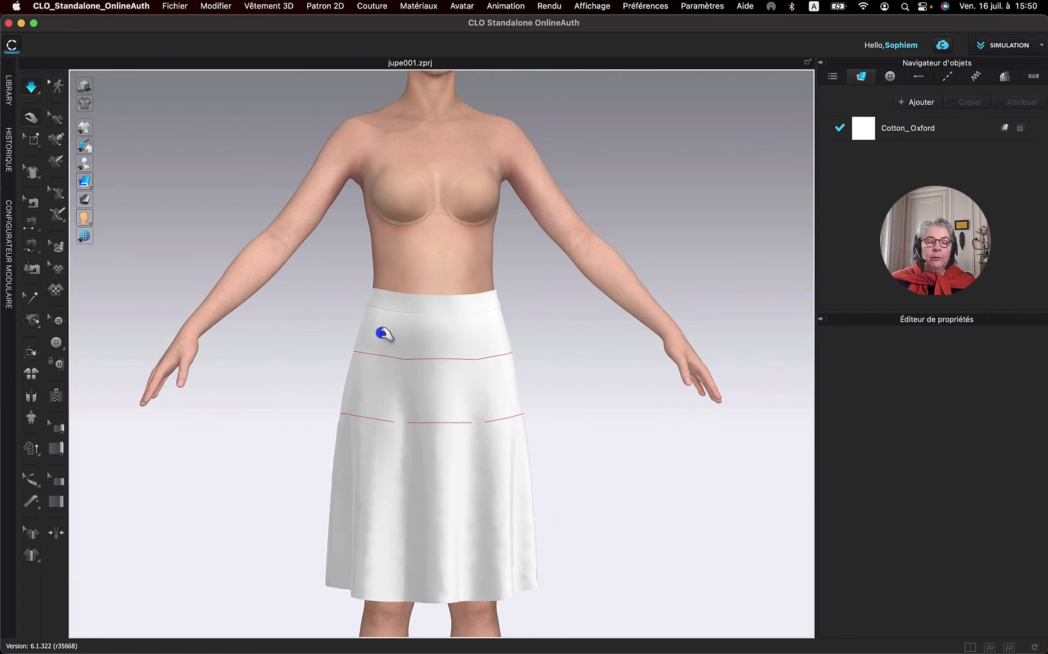
right_click_drag(327, 324, 599, 322)
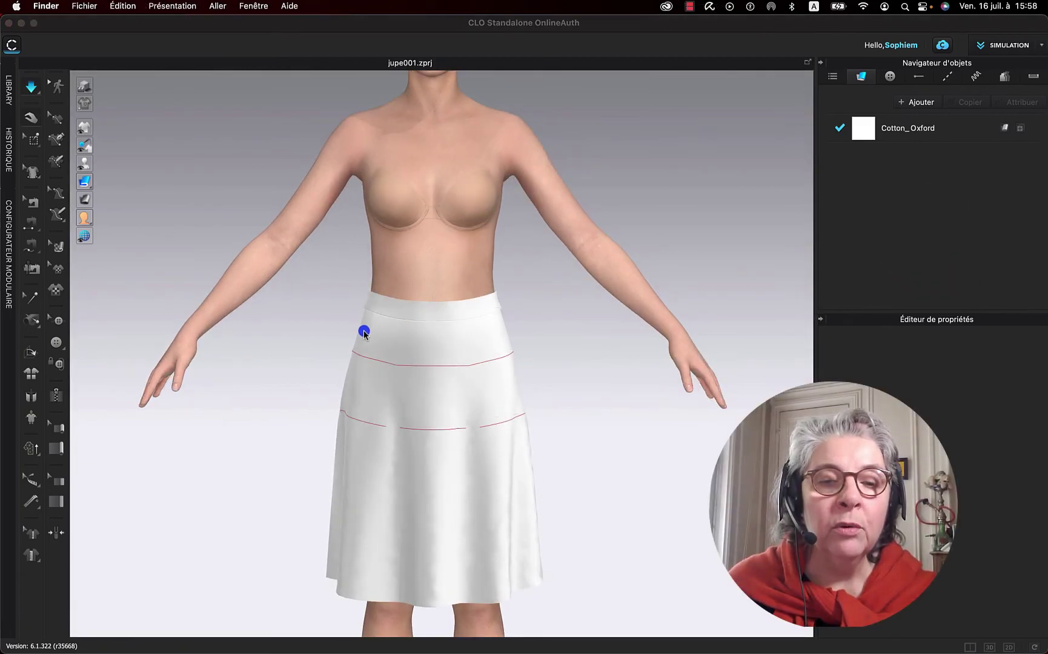
mouse_move(346, 302)
right_mouse_down()
mouse_move(382, 274)
mouse_move(432, 303)
mouse_move(633, 301)
mouse_move(344, 301)
right_mouse_up()
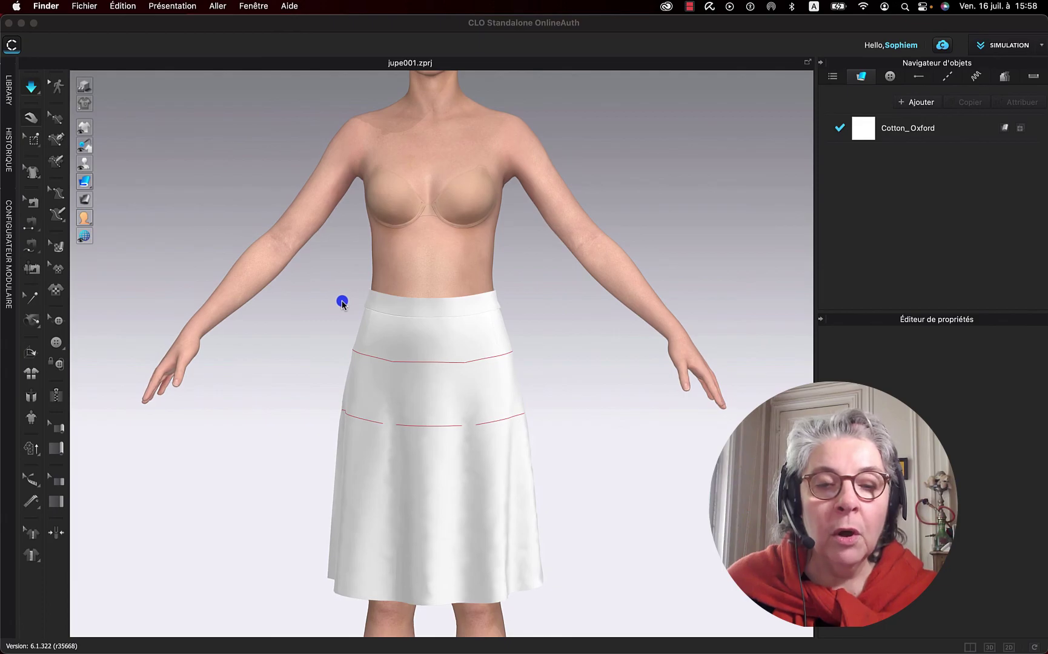